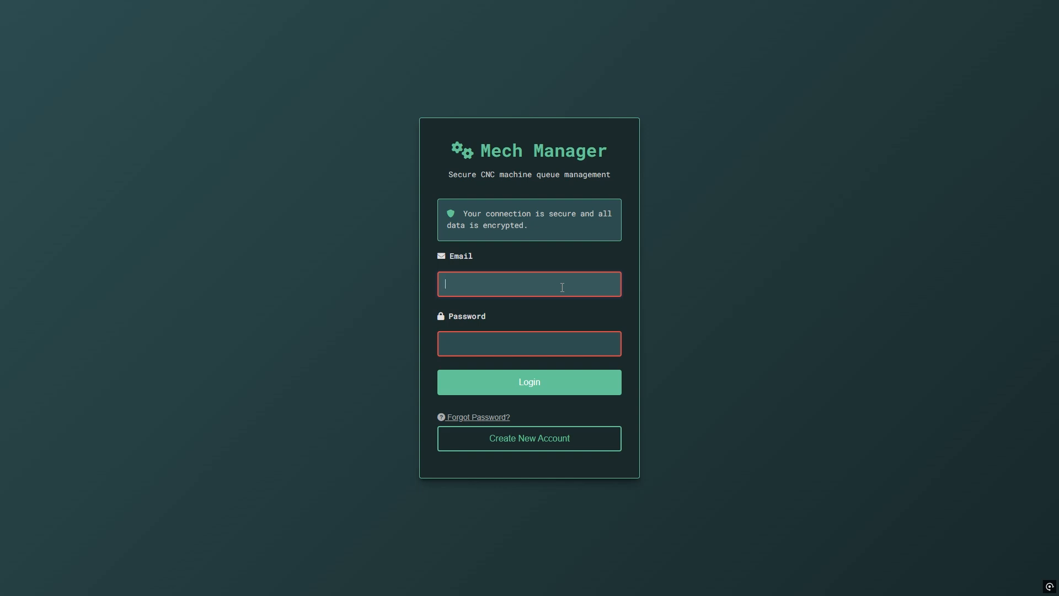
# Log in with the test account's email address and password.
pyautogui.write('es@test.co.uk')
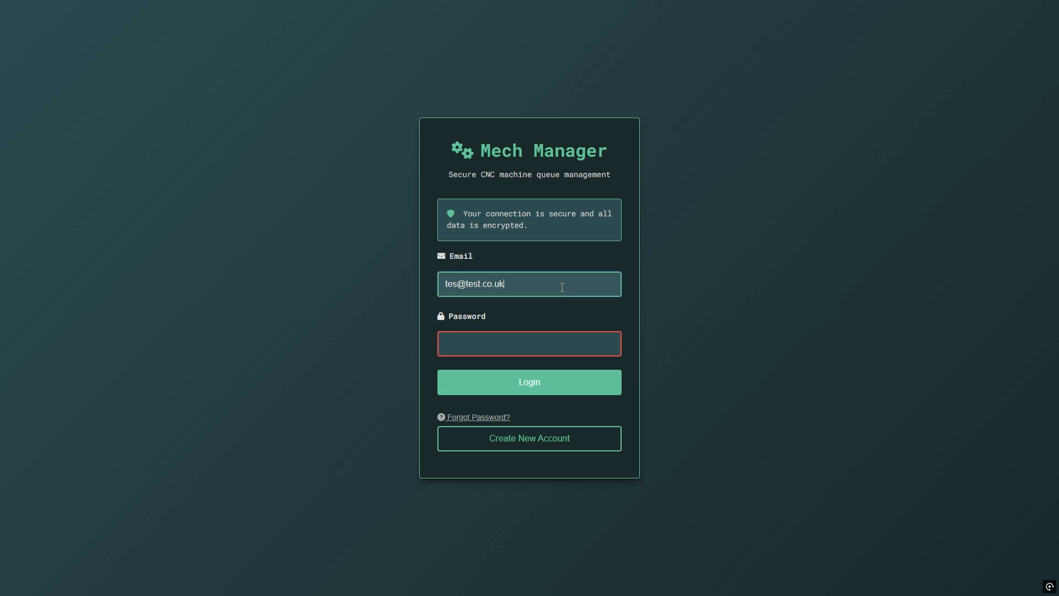
pyautogui.press('Tab')
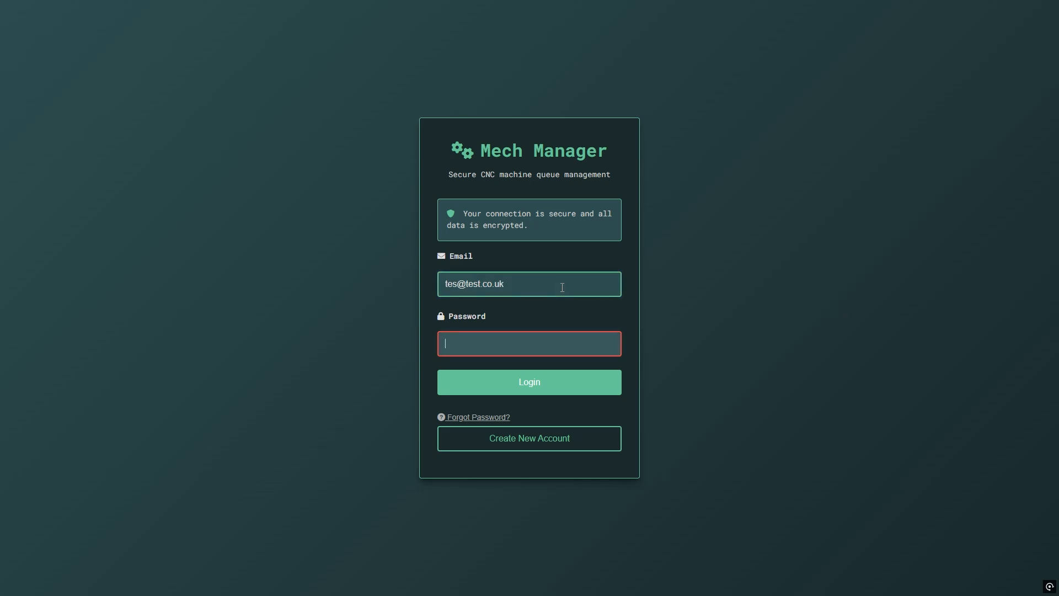
pyautogui.write('test')
pyautogui.press('Return')
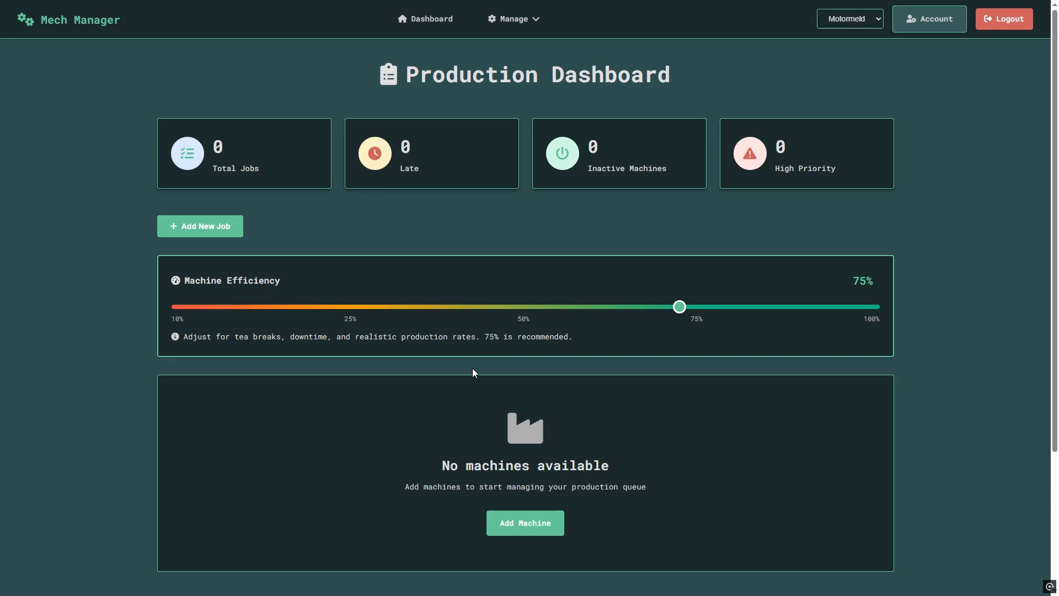
pyautogui.click(222, 229)
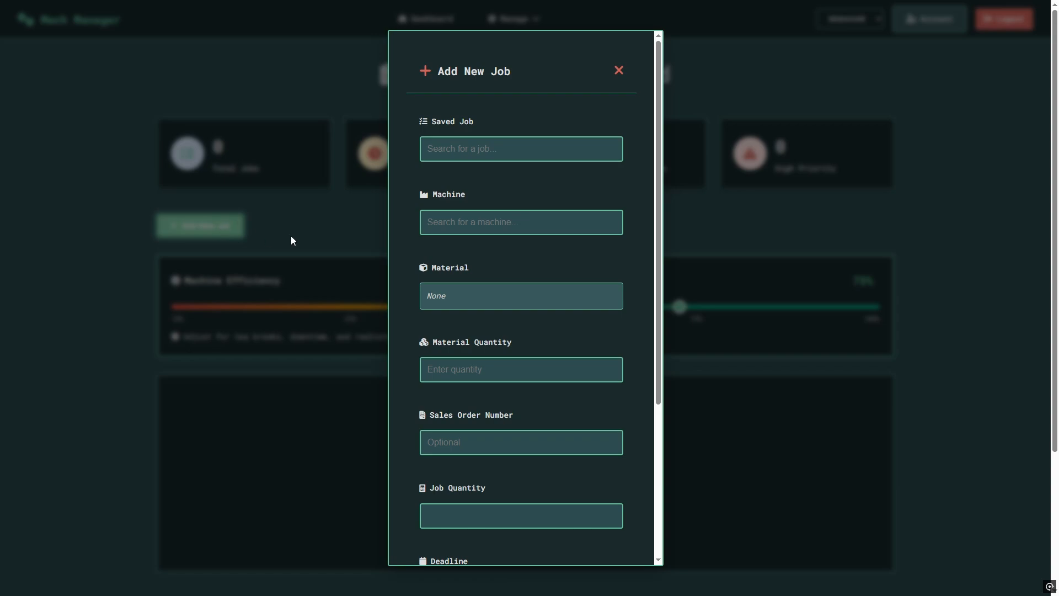
pyautogui.click(504, 144)
pyautogui.click(488, 221)
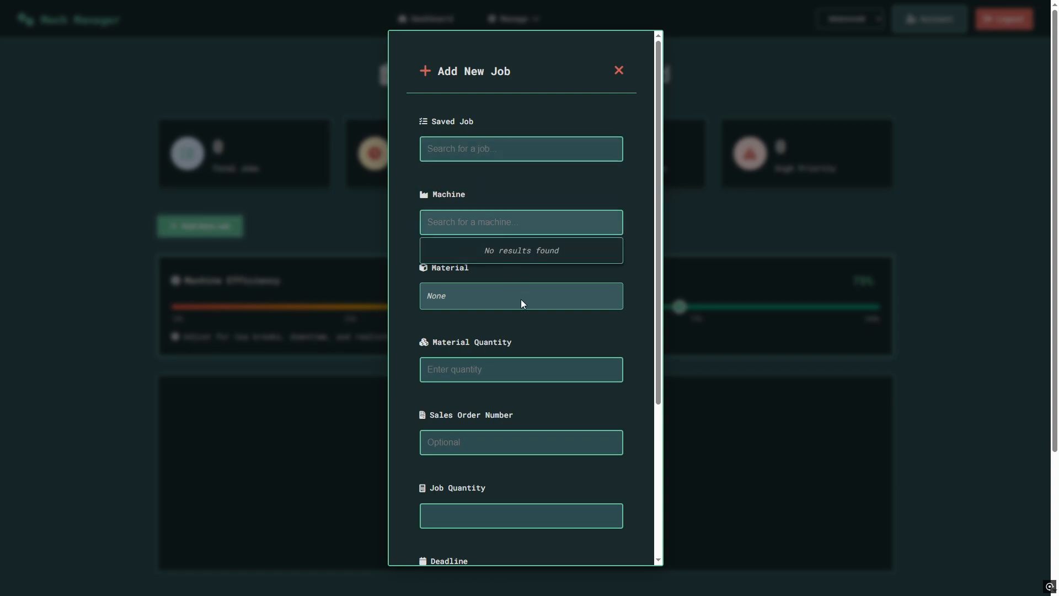
pyautogui.click(542, 254)
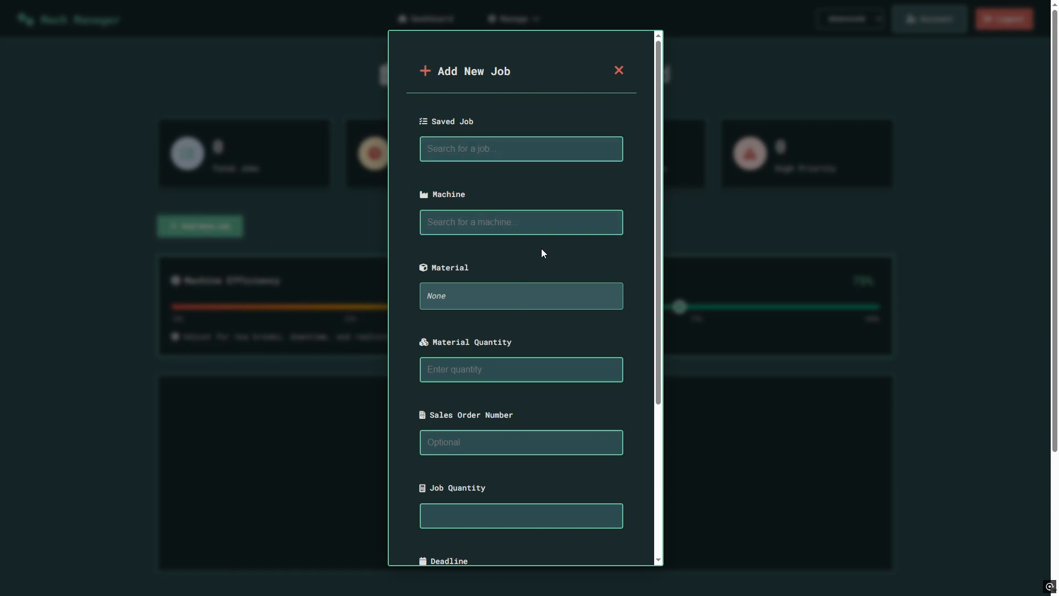
pyautogui.click(619, 71)
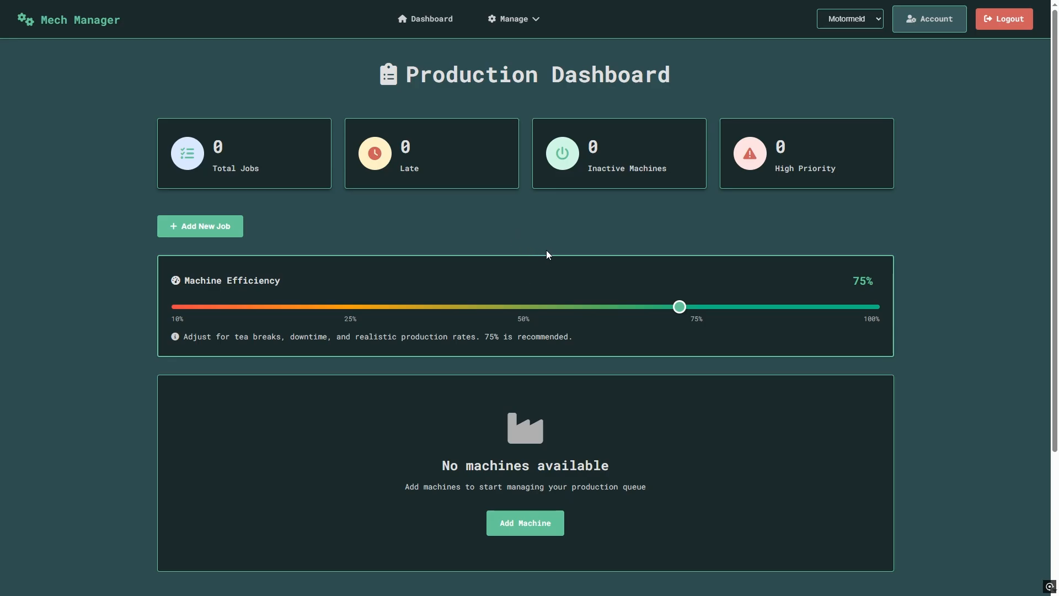
# On the Machines page, enter a new machine named CNC Mill starting at 08:00.
pyautogui.click(532, 25)
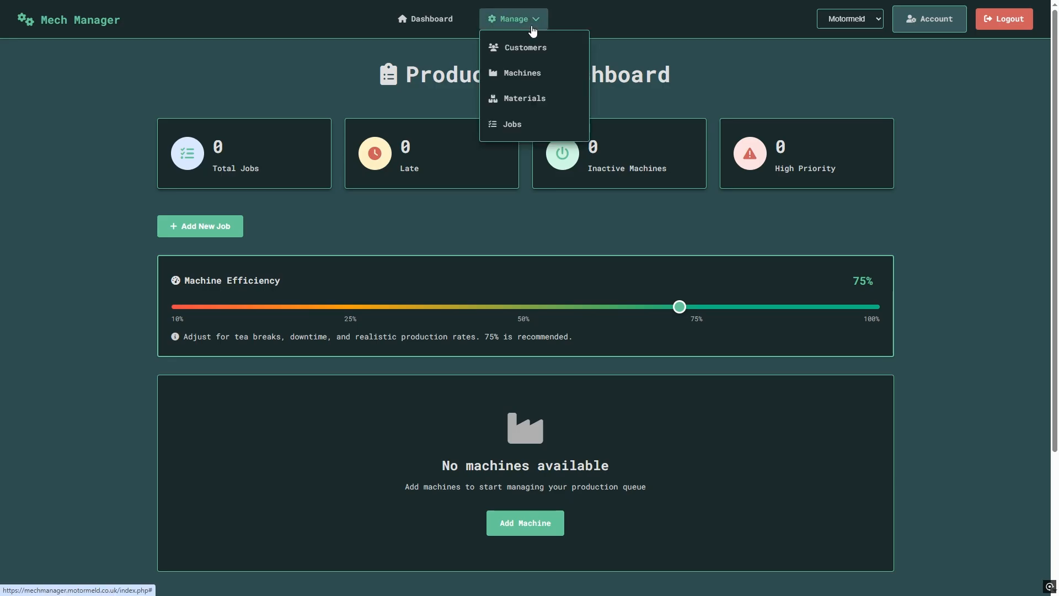
pyautogui.click(536, 76)
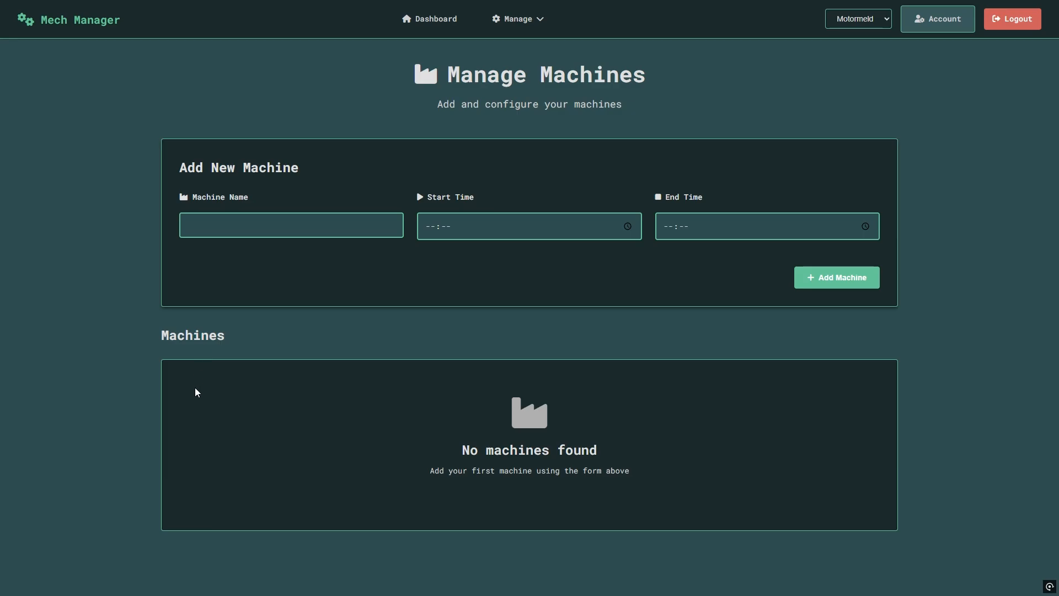
pyautogui.click(325, 228)
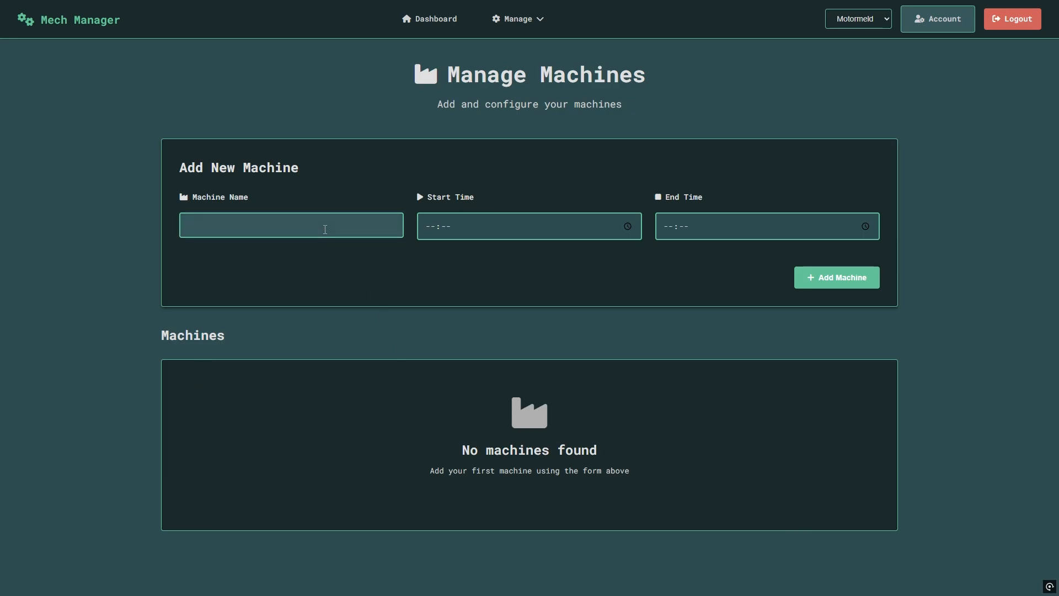
pyautogui.write('CNC Mill')
pyautogui.click(433, 230)
pyautogui.write('0800')
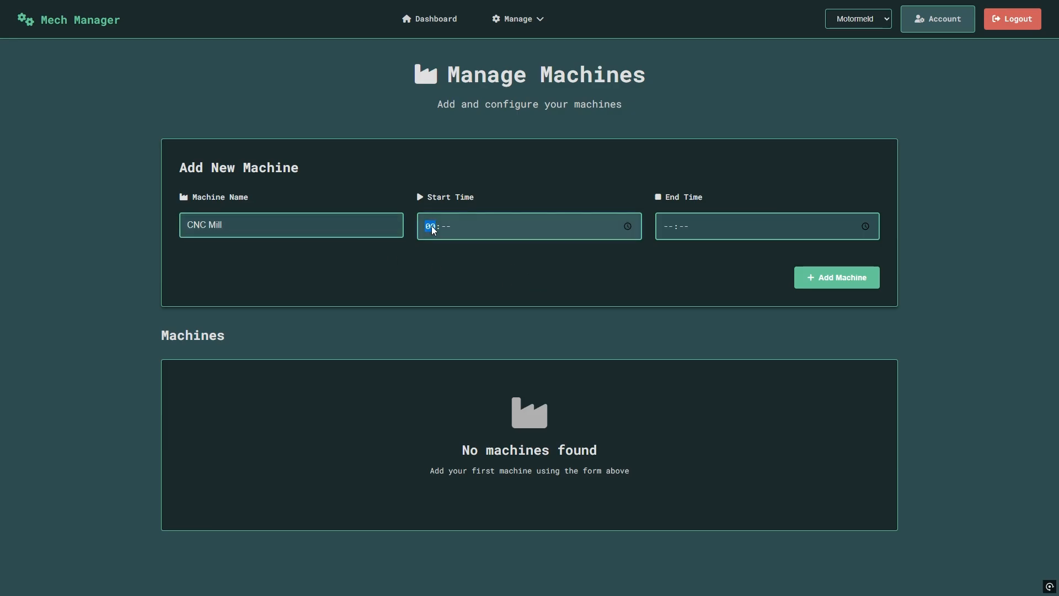
# Set the CNC Mill end time to 17:00, add the machine, then re-save its details.
pyautogui.click(680, 235)
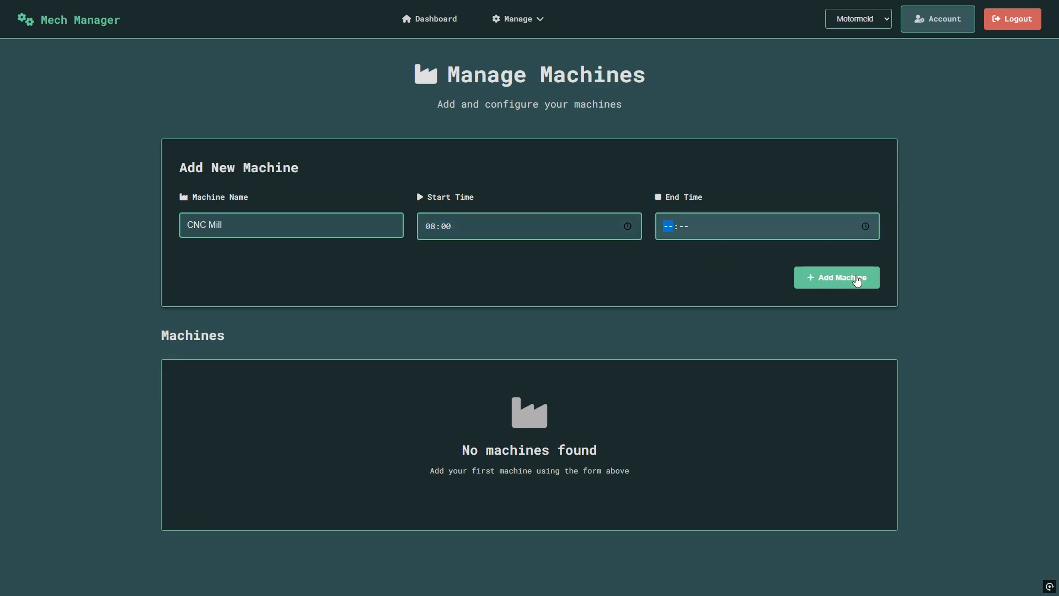
pyautogui.click(866, 227)
pyautogui.scroll(-1, 664, 341)
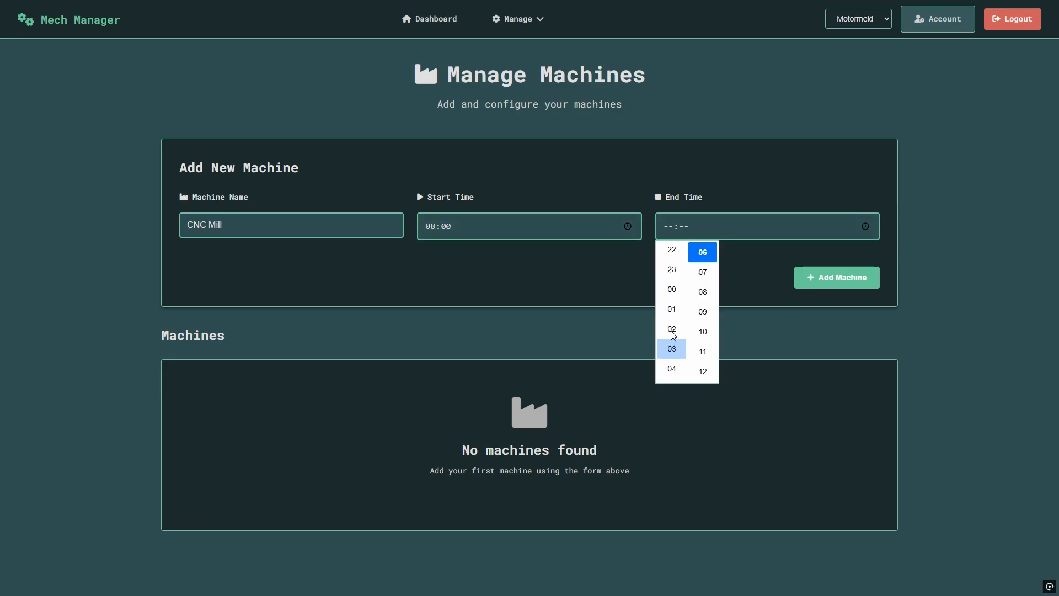
pyautogui.scroll(1, 671, 331)
pyautogui.scroll(4, 712, 308)
pyautogui.scroll(2, 671, 287)
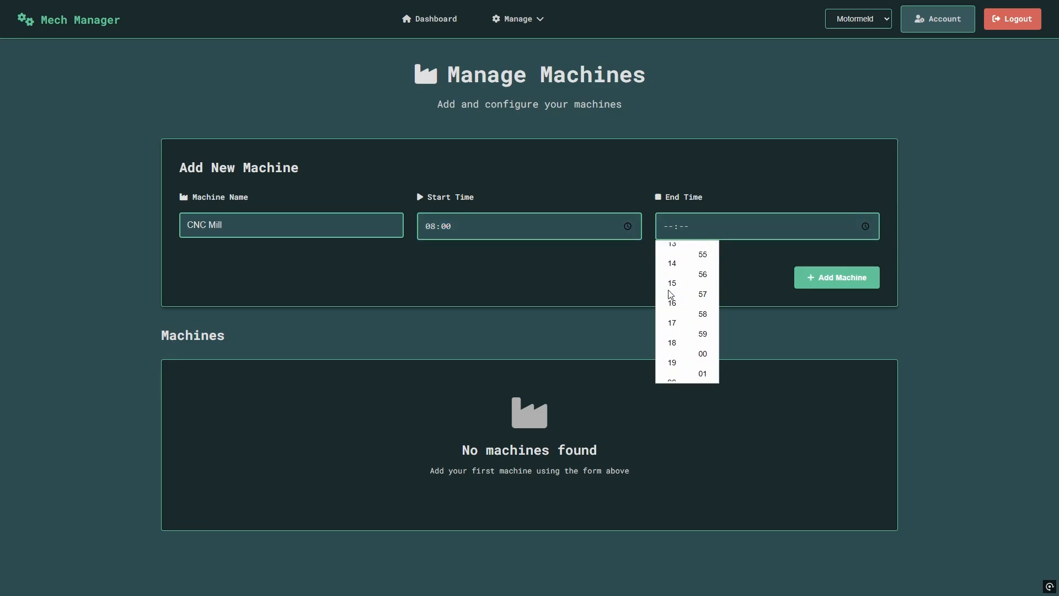
pyautogui.click(672, 331)
pyautogui.scroll(-4, 703, 334)
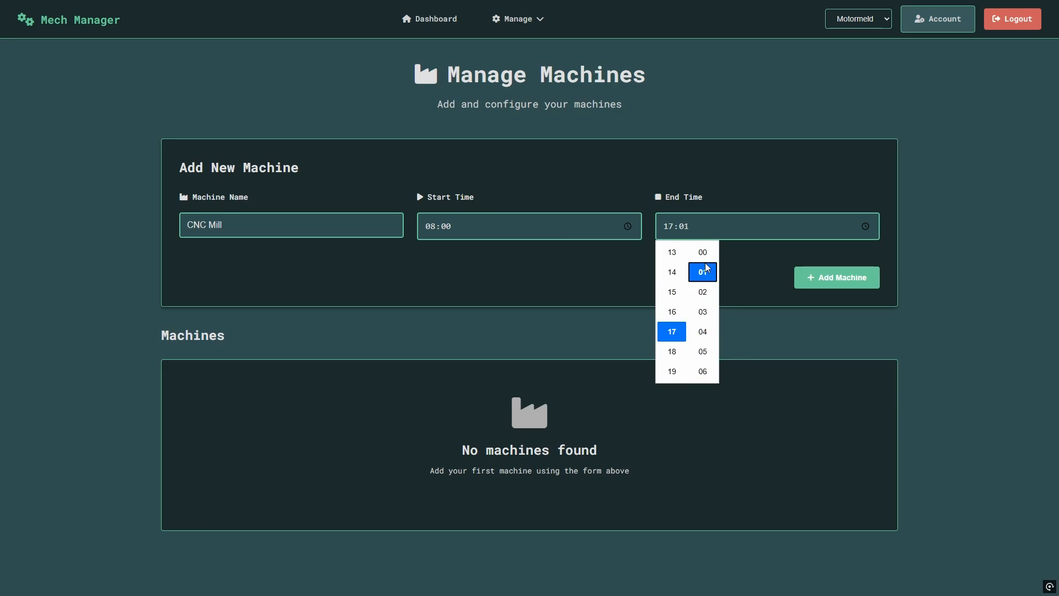
pyautogui.click(703, 253)
pyautogui.click(767, 301)
pyautogui.click(841, 278)
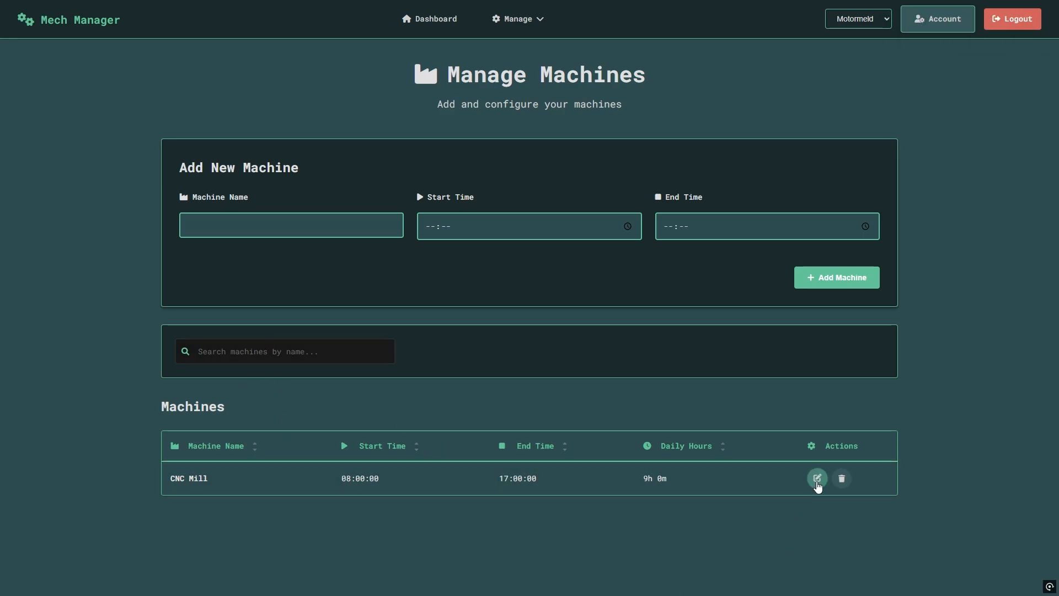
pyautogui.click(818, 479)
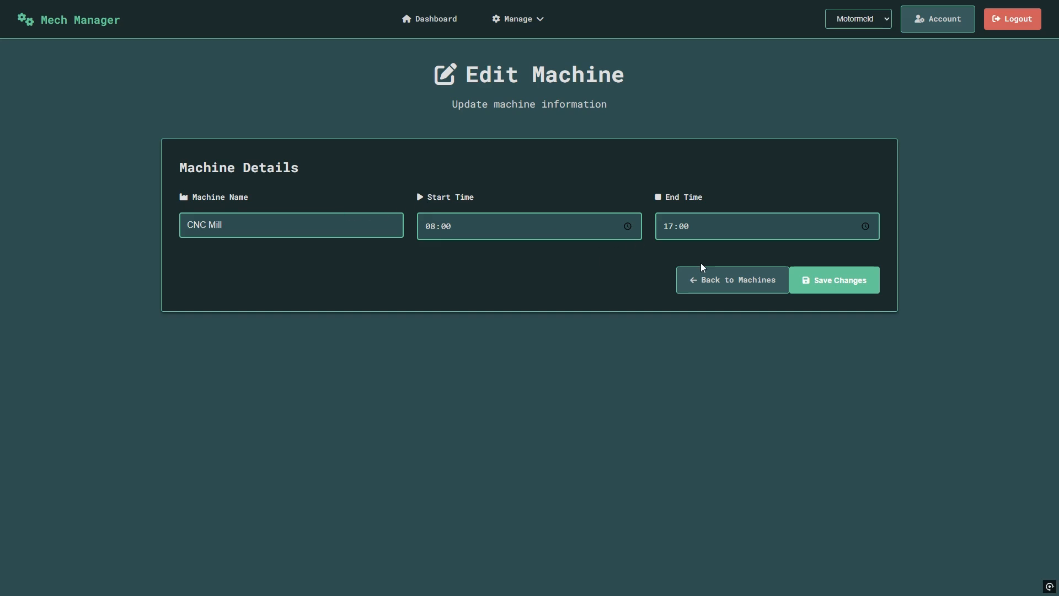
pyautogui.click(841, 286)
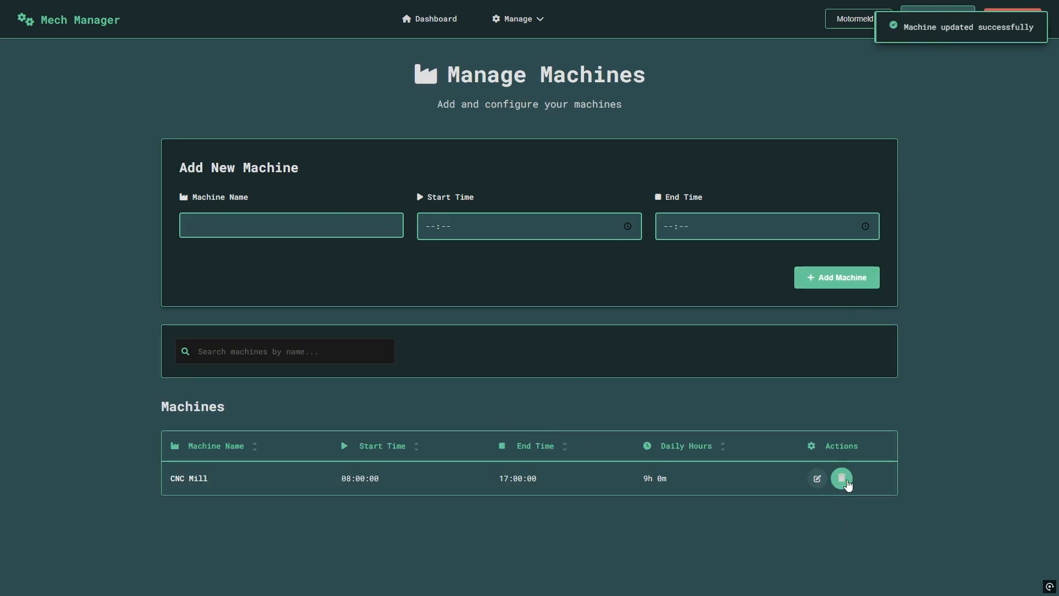
# Add material Billet Ali with supplier Someone, measured in Pieces.
pyautogui.click(535, 25)
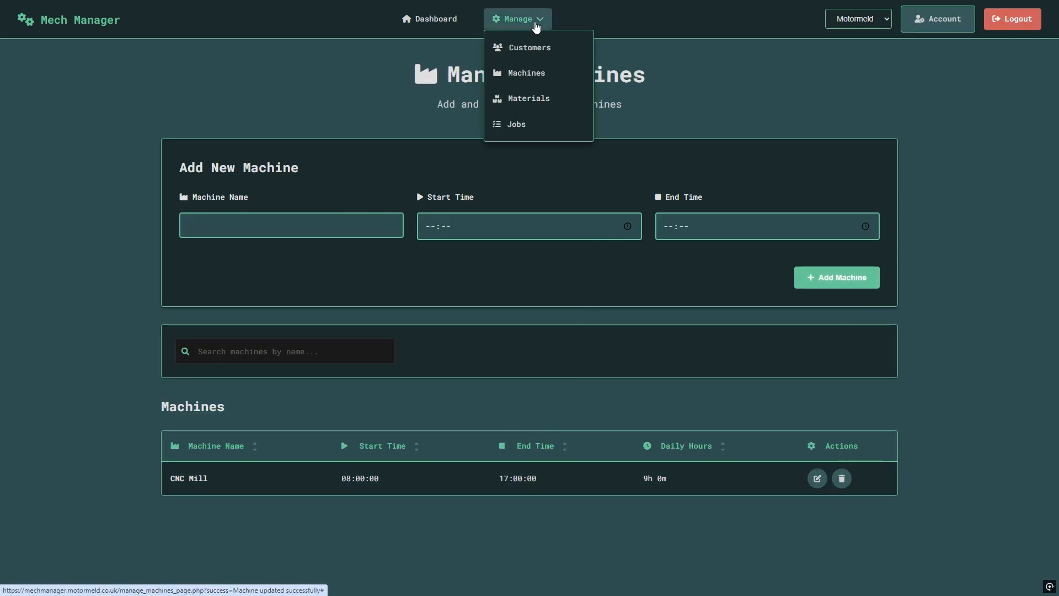
pyautogui.click(540, 104)
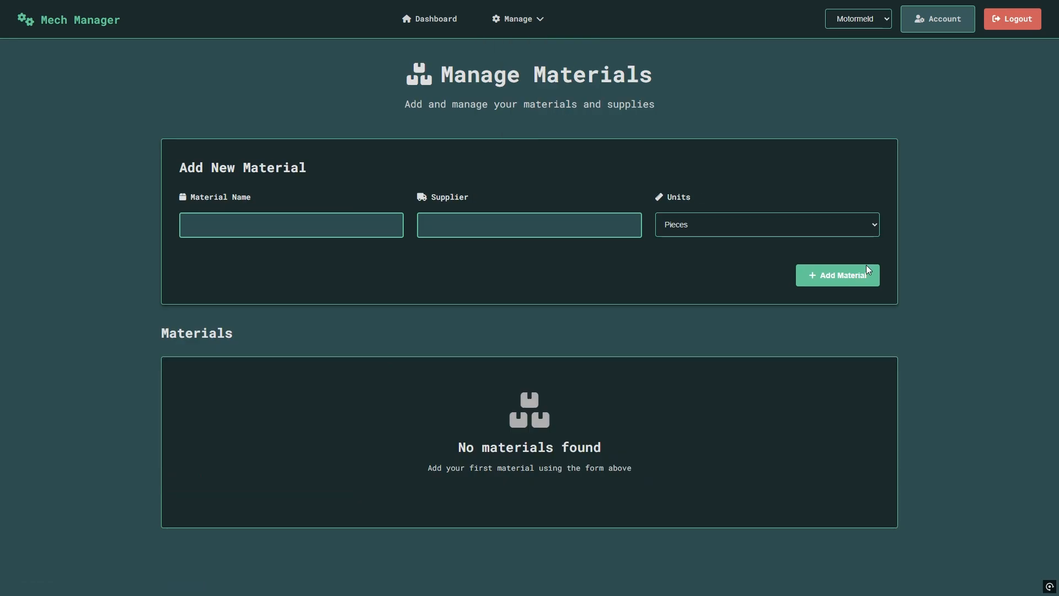
pyautogui.click(270, 221)
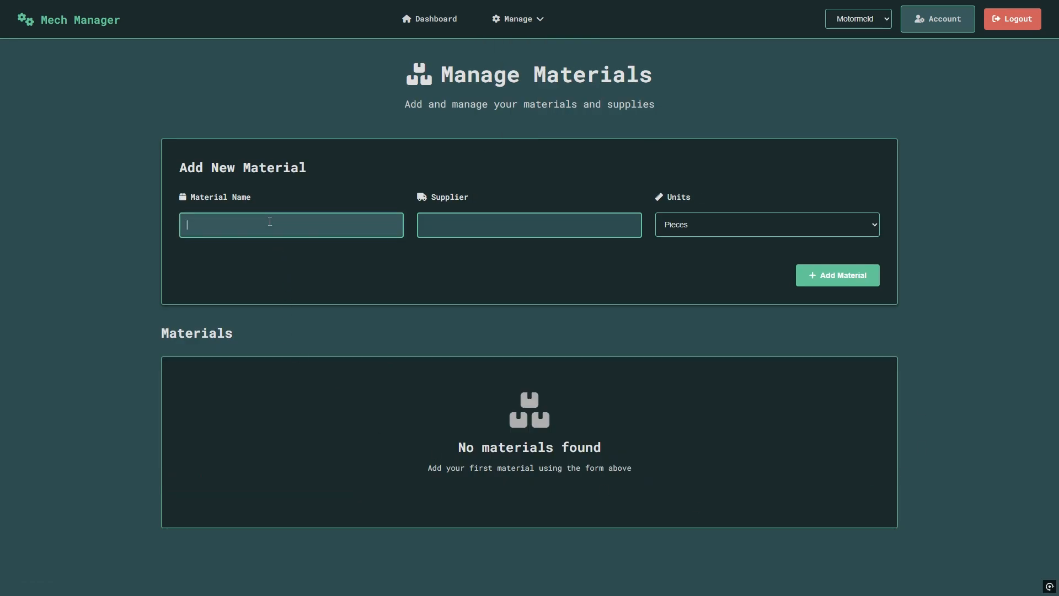
pyautogui.write('Billet Ali')
pyautogui.click(493, 227)
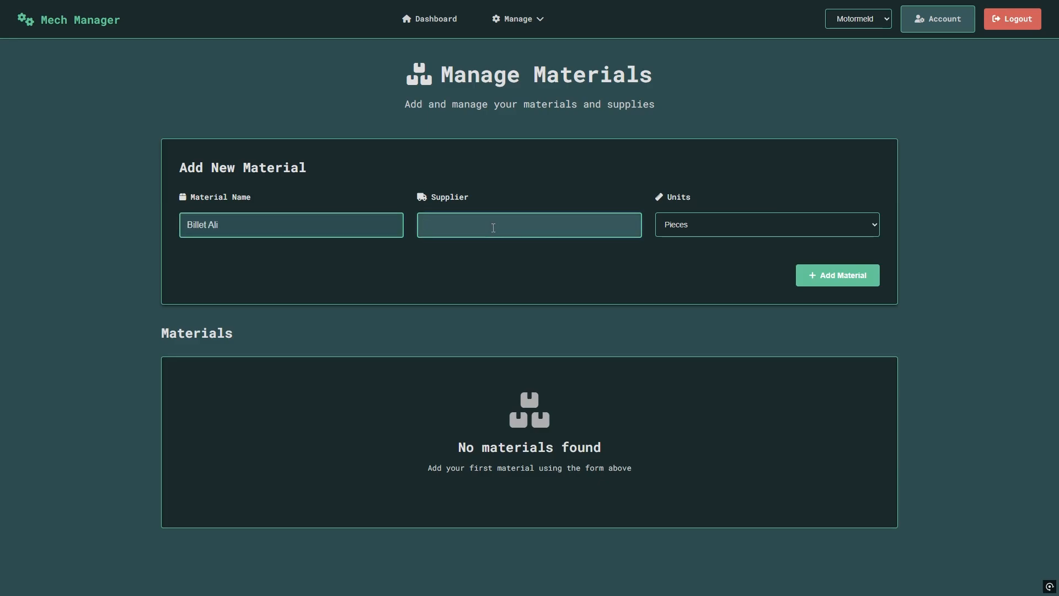
pyautogui.write('Someone')
pyautogui.click(743, 224)
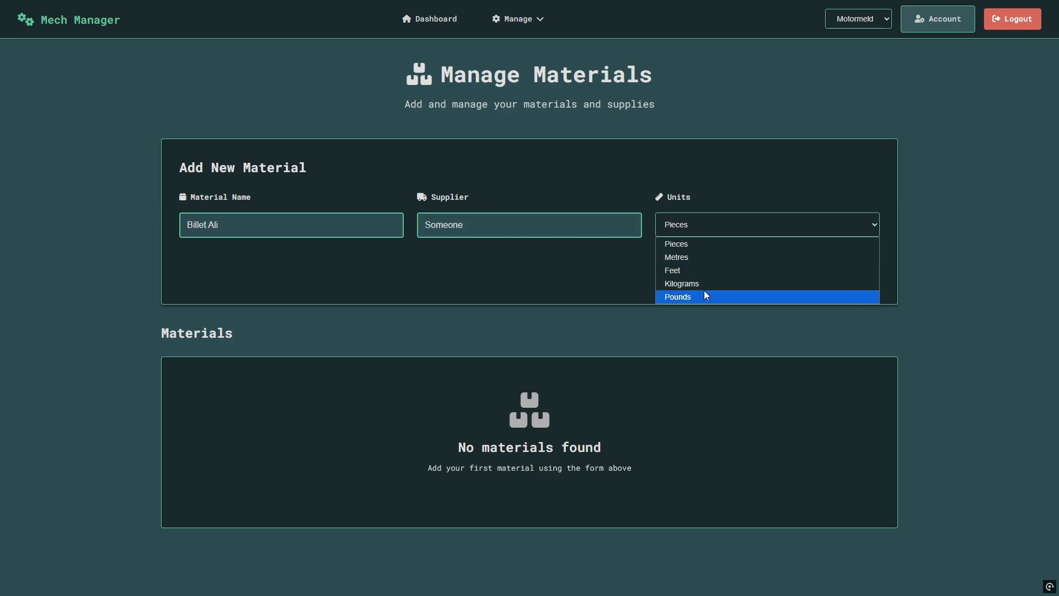
pyautogui.click(718, 244)
pyautogui.click(830, 275)
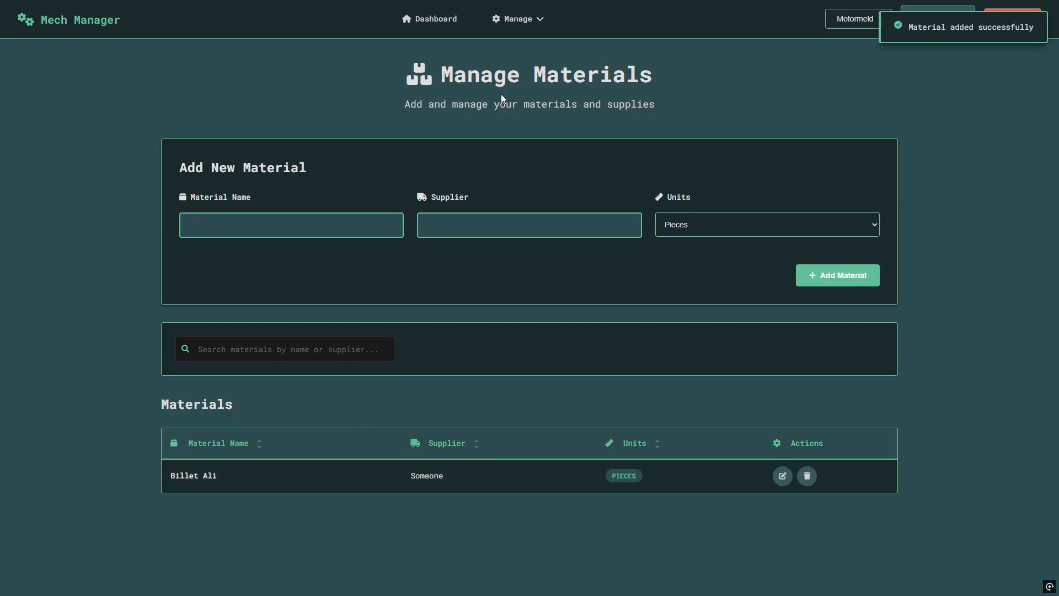
pyautogui.click(520, 21)
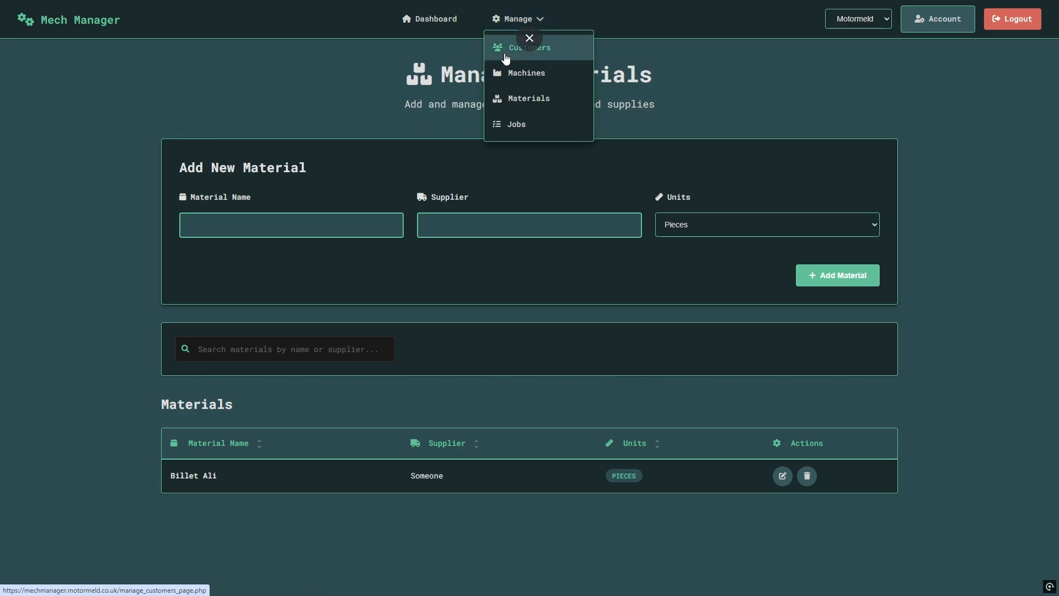
# Add a customer with their name, contact name, e-mail and phone, then re-save the record.
pyautogui.click(510, 48)
pyautogui.click(237, 221)
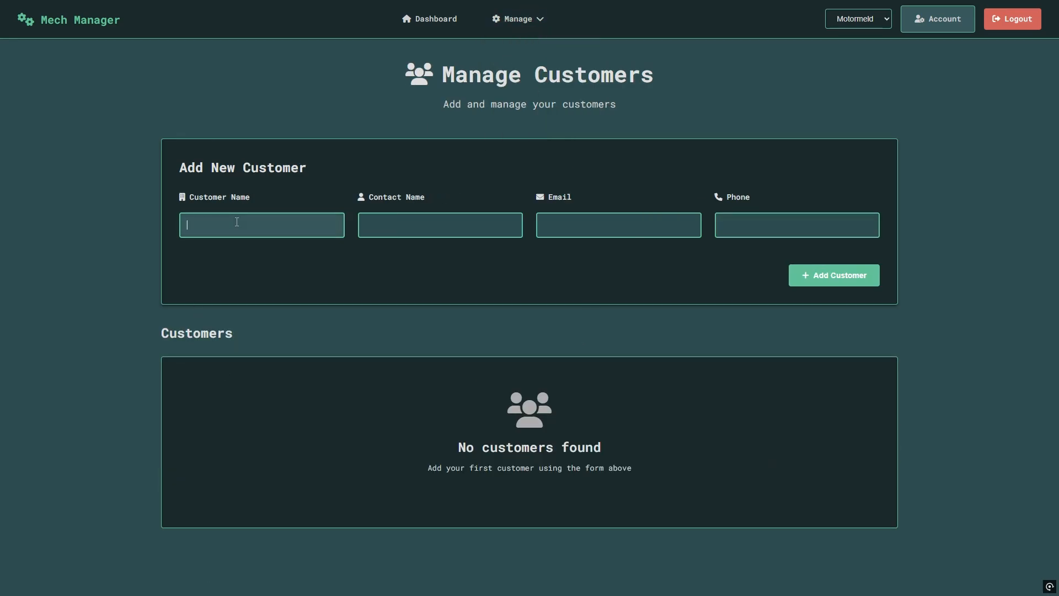
pyautogui.write('John')
pyautogui.click(471, 219)
pyautogui.write('John')
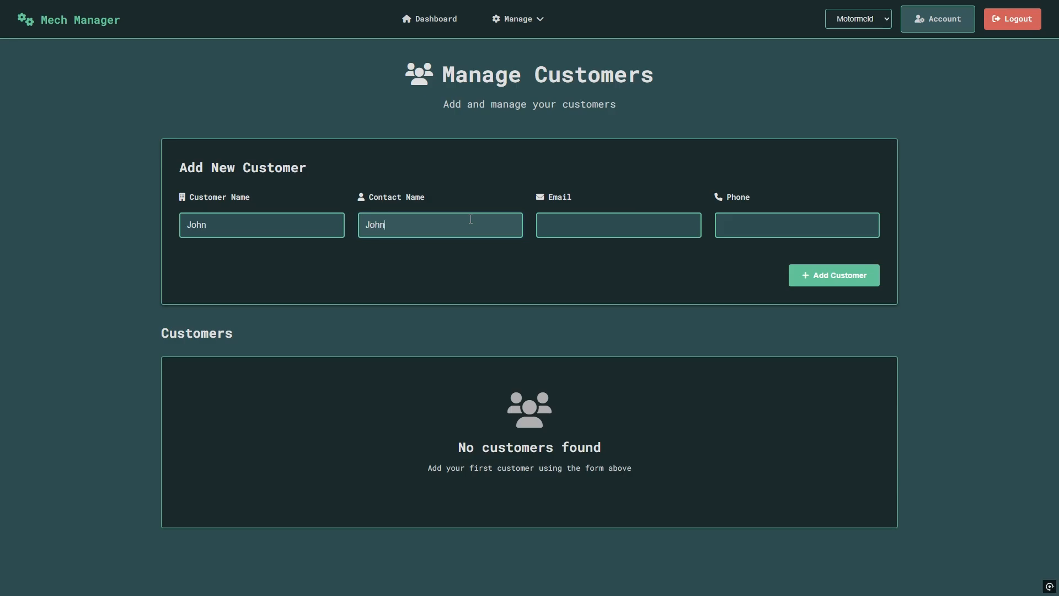
pyautogui.write('Joh')
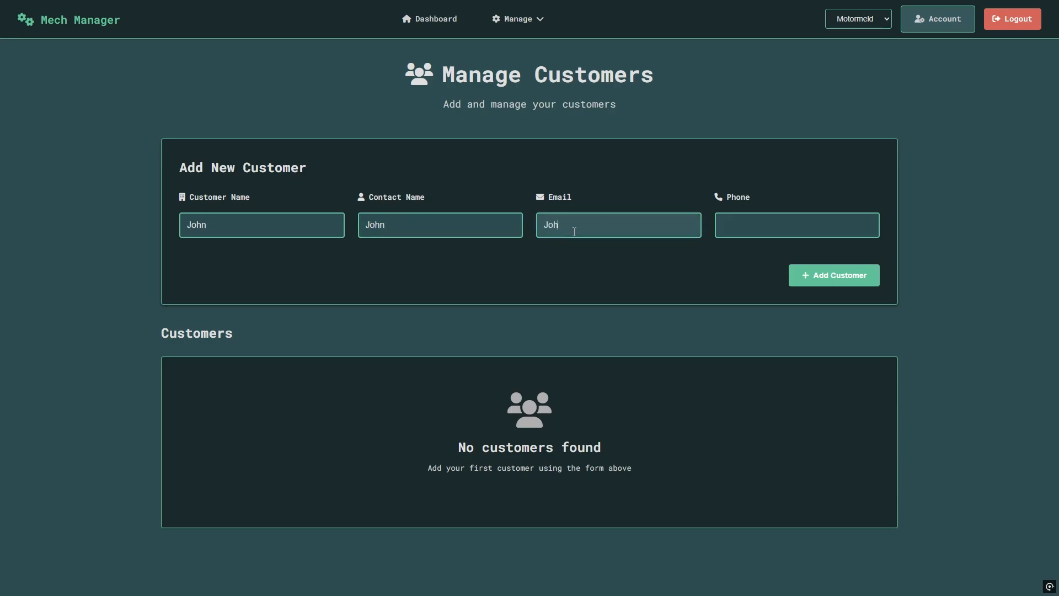
pyautogui.write('n@john.com')
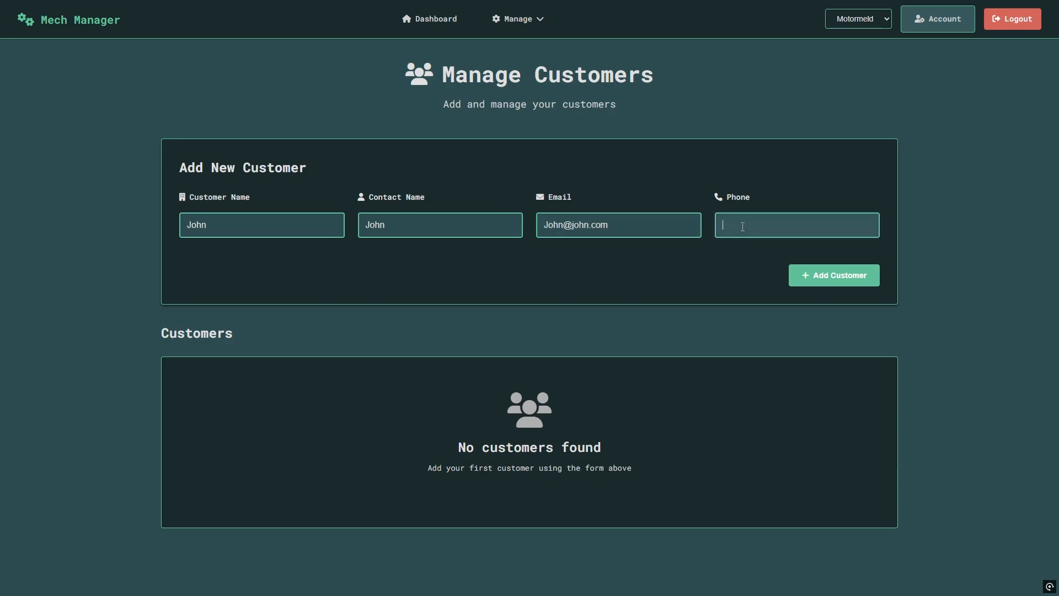
pyautogui.write('123')
pyautogui.click(862, 279)
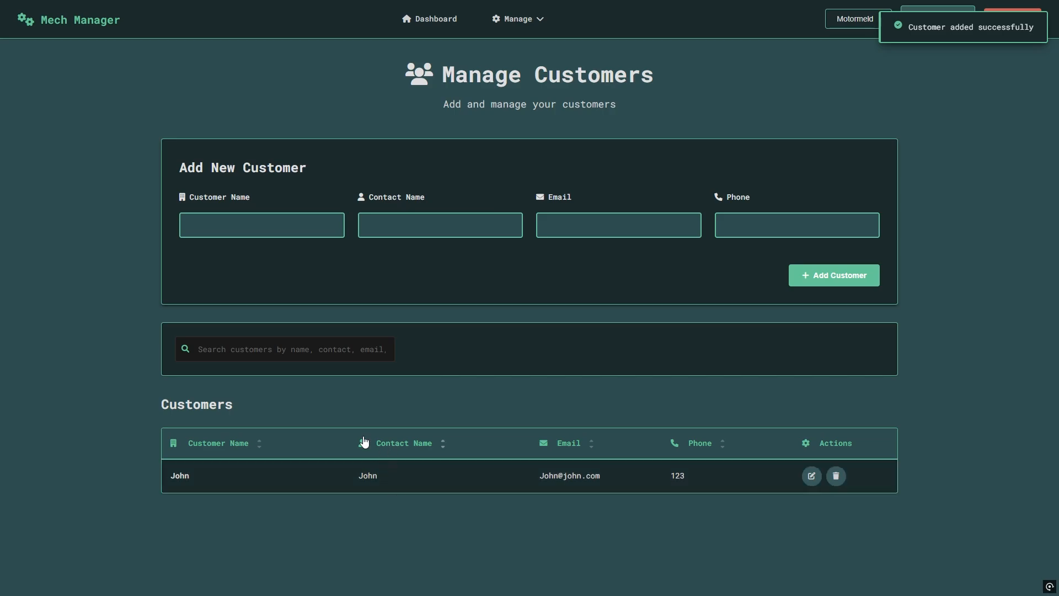
pyautogui.click(812, 475)
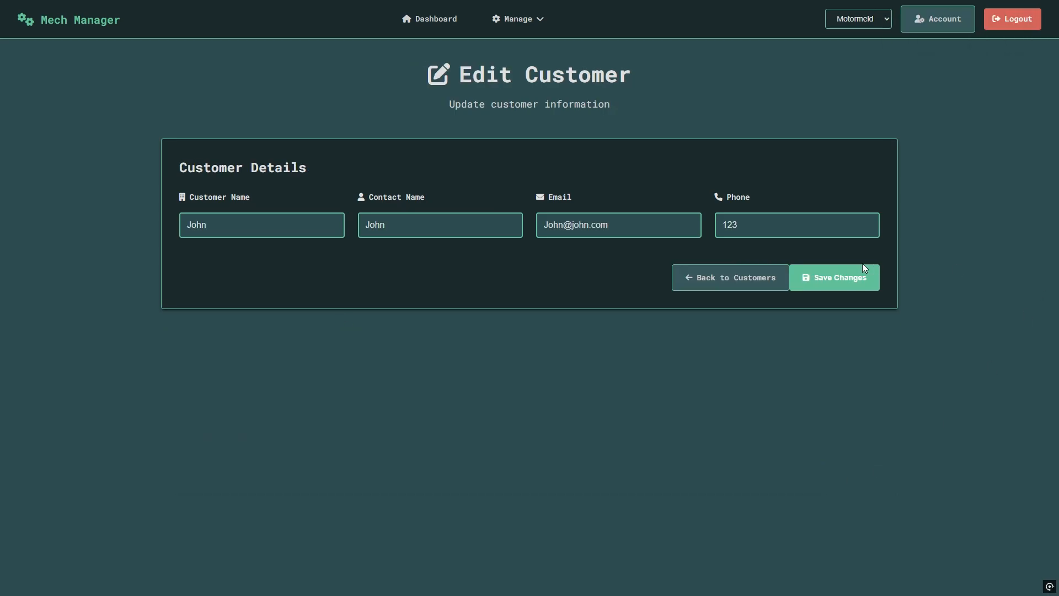
pyautogui.click(865, 270)
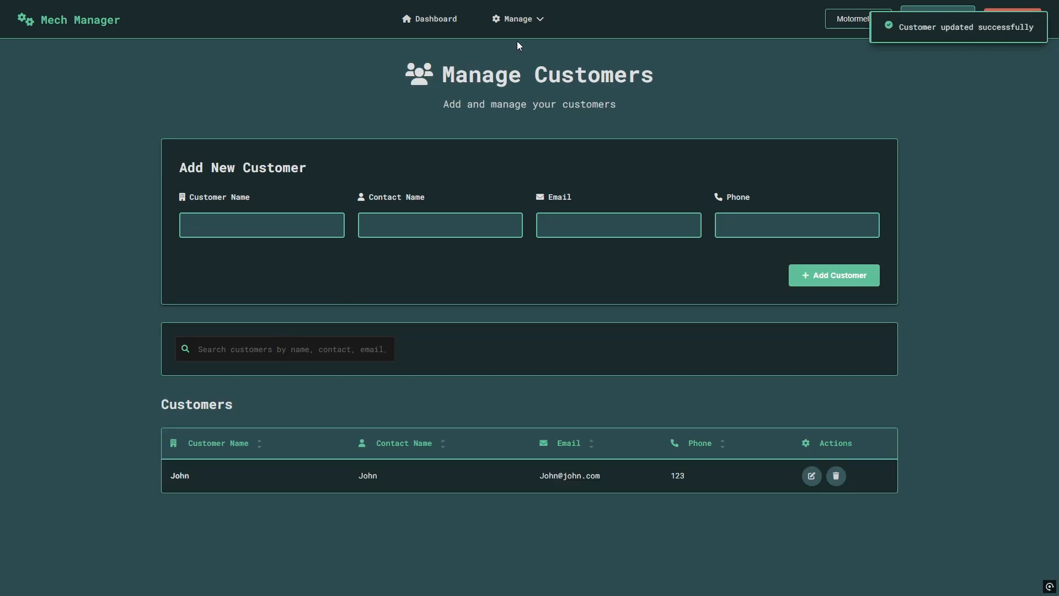
pyautogui.click(529, 19)
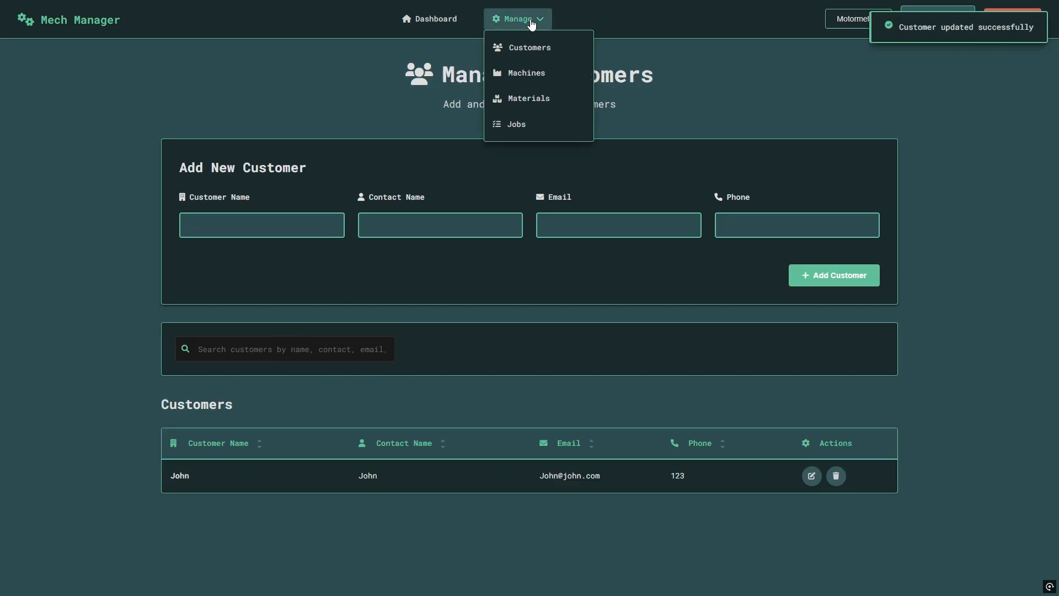
# Start a job template named Parts for the only customer, using Billet Ali.
pyautogui.click(525, 126)
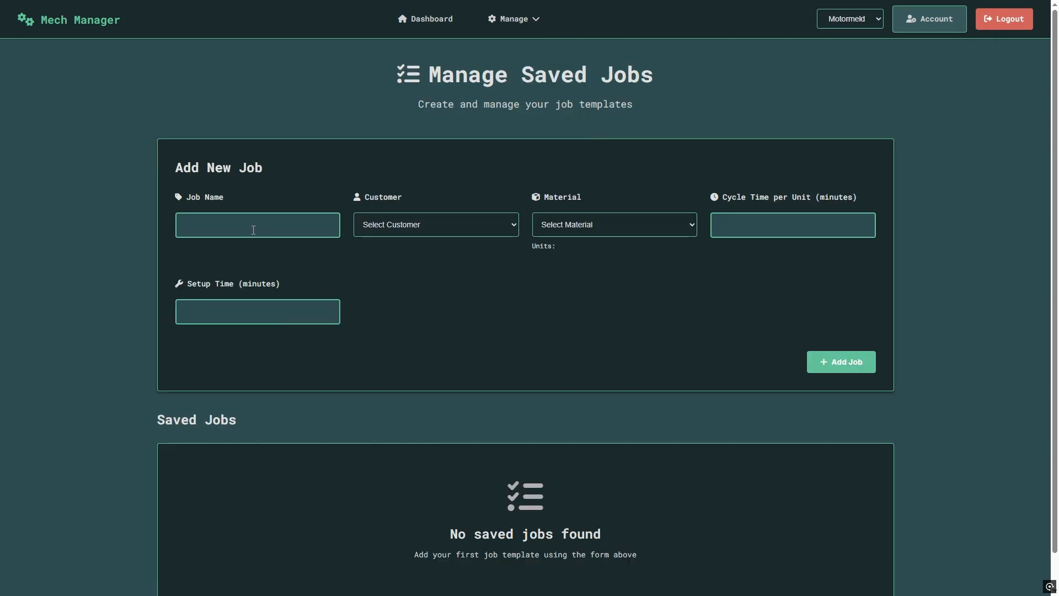
pyautogui.click(253, 230)
pyautogui.write('Parts')
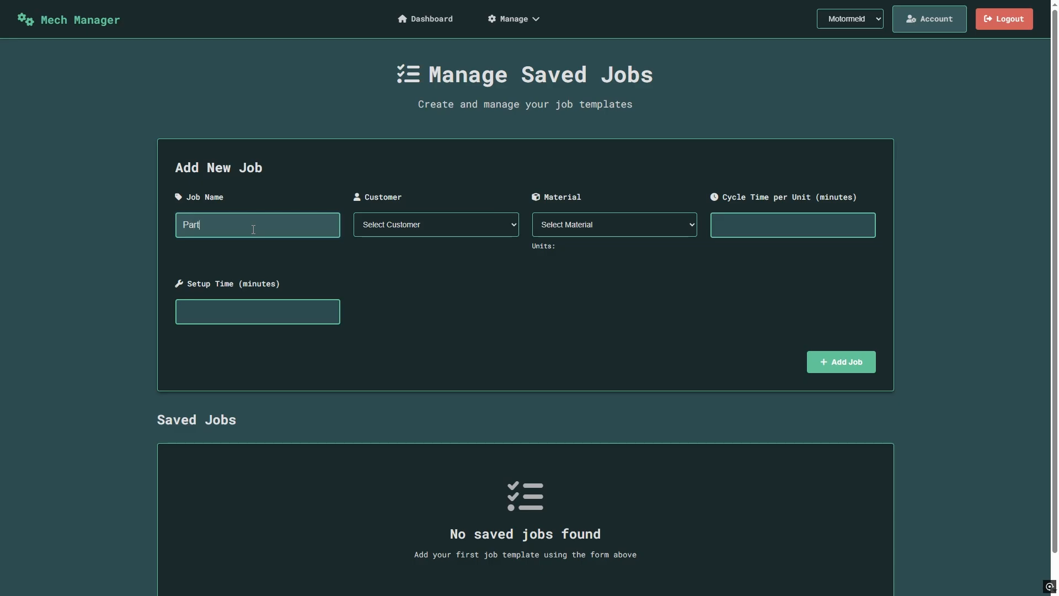
pyautogui.click(420, 230)
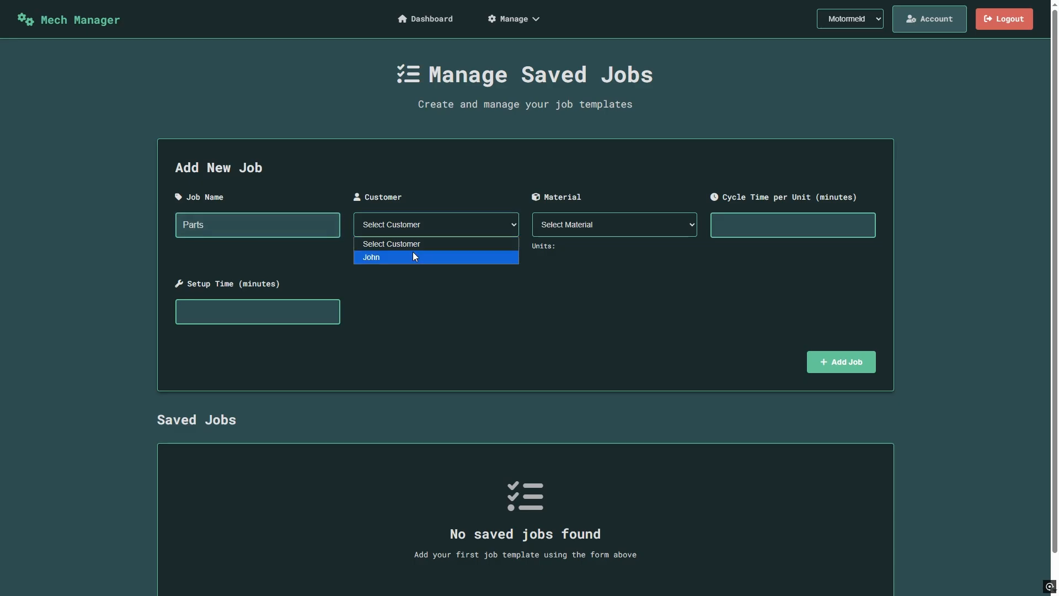
pyautogui.click(413, 254)
pyautogui.click(621, 222)
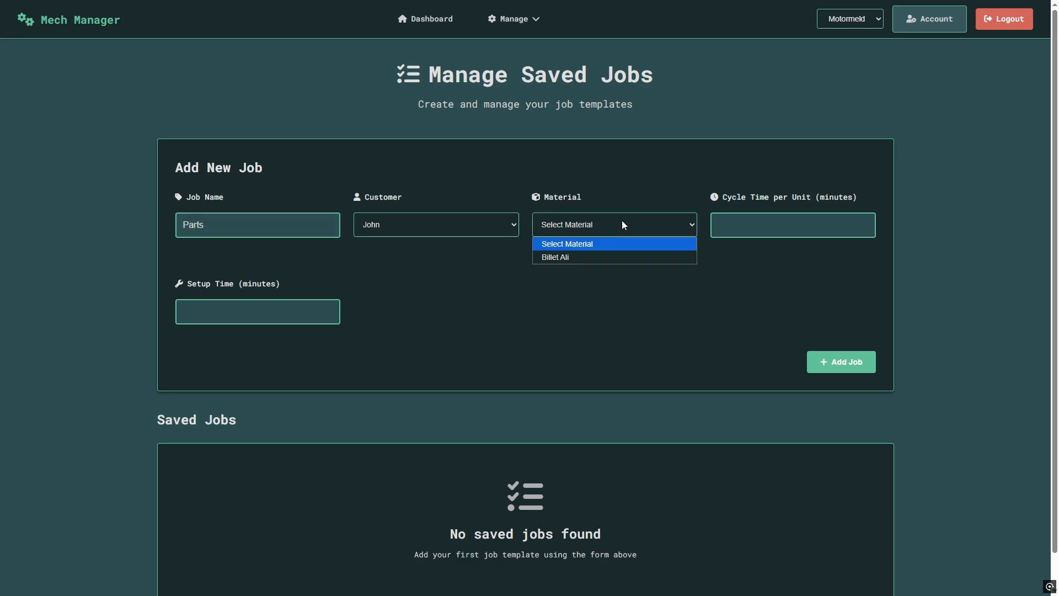
pyautogui.click(601, 254)
# Give Parts a 10-minute cycle time and 120-minute setup, and save the template.
pyautogui.click(769, 229)
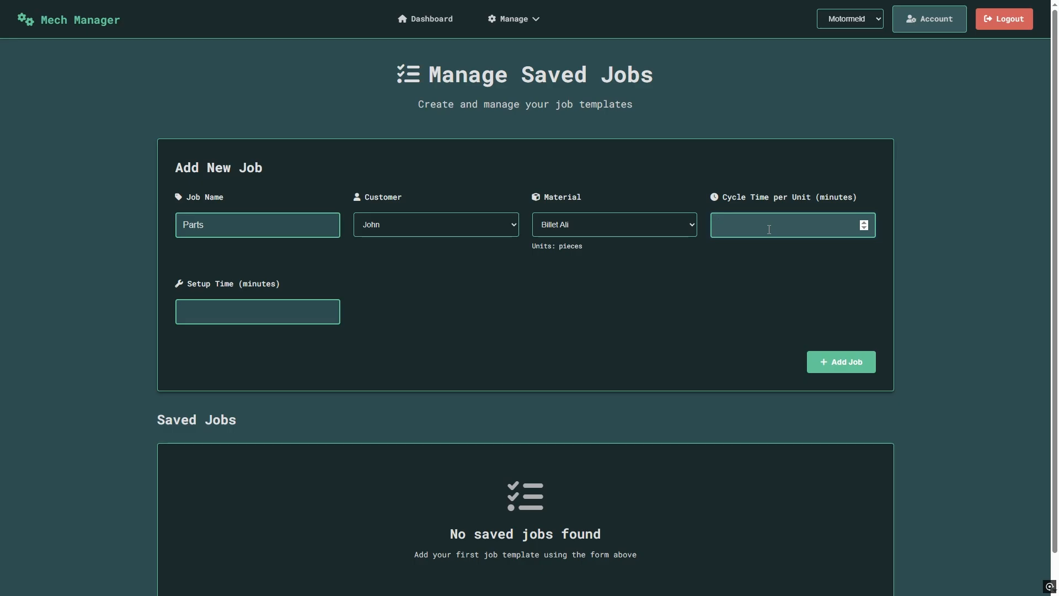
pyautogui.write('10')
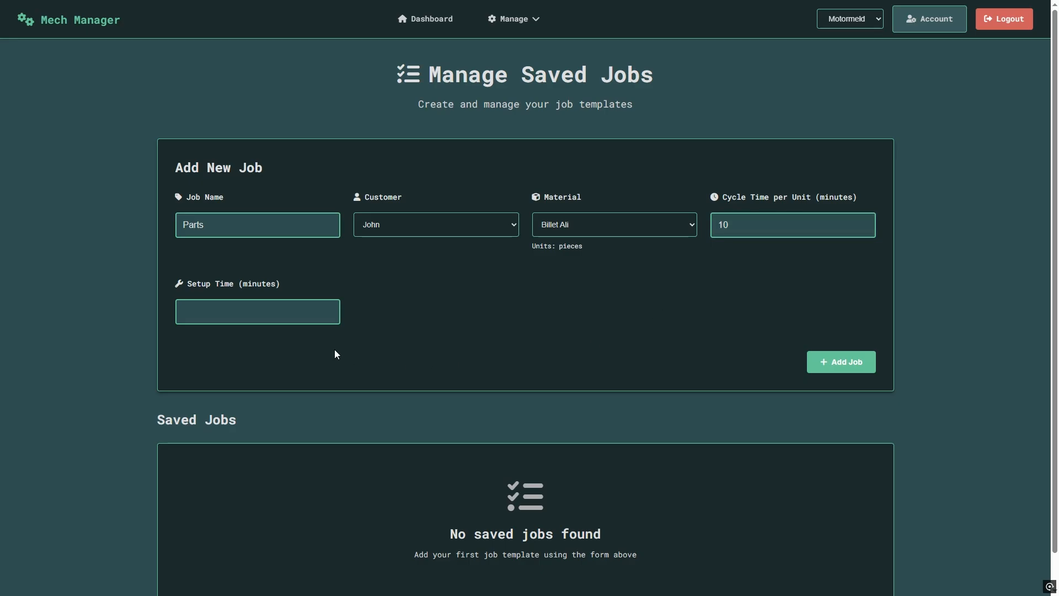
pyautogui.click(288, 310)
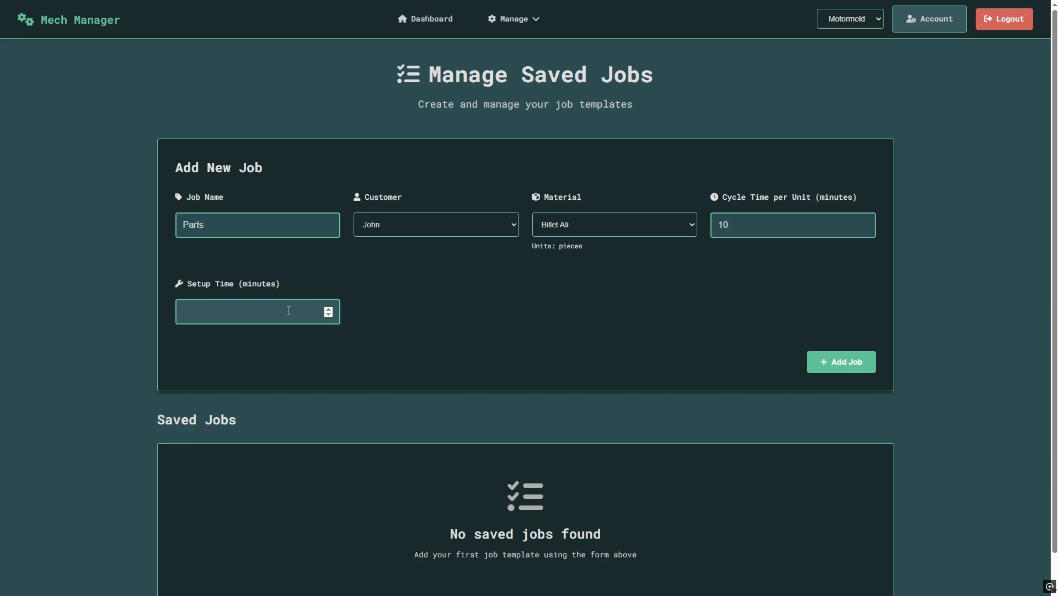
pyautogui.write('120')
pyautogui.click(493, 362)
pyautogui.click(838, 364)
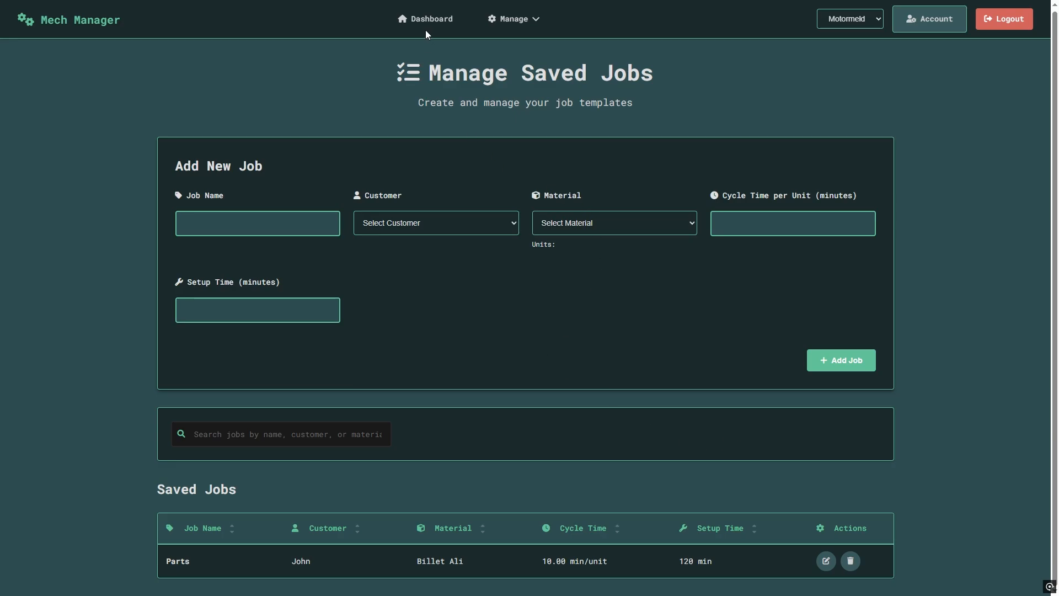
# From the dashboard, start a new job based on Parts and assigned to CNC Mill.
pyautogui.click(442, 20)
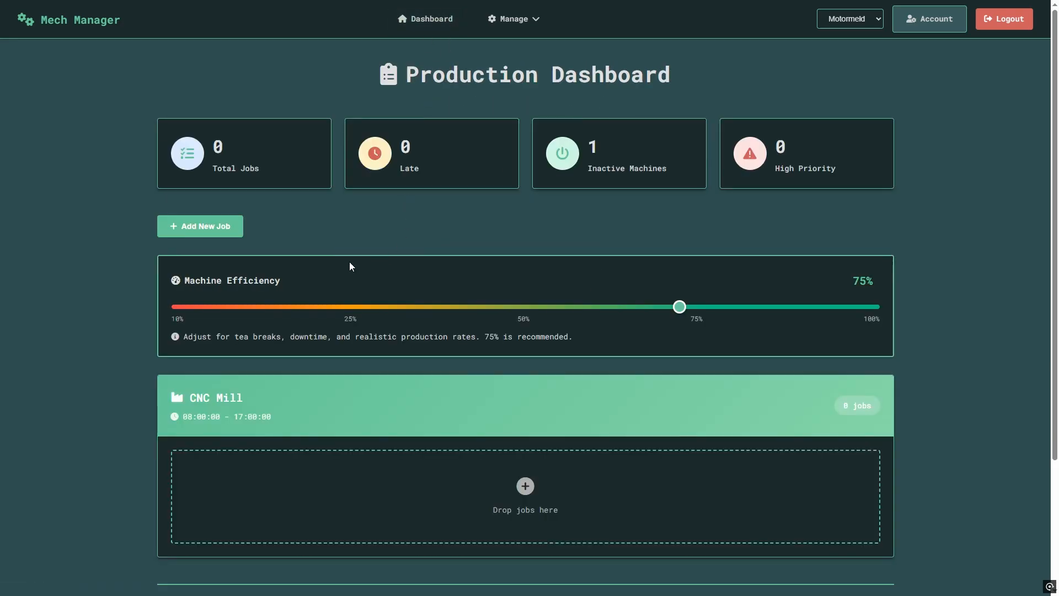
pyautogui.click(200, 226)
pyautogui.click(478, 146)
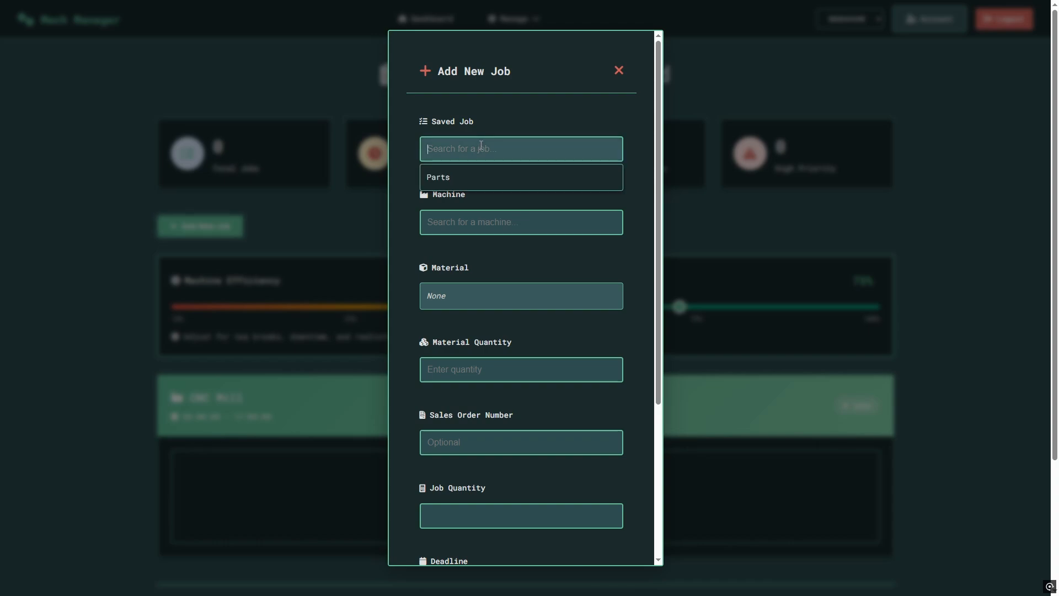
pyautogui.click(441, 179)
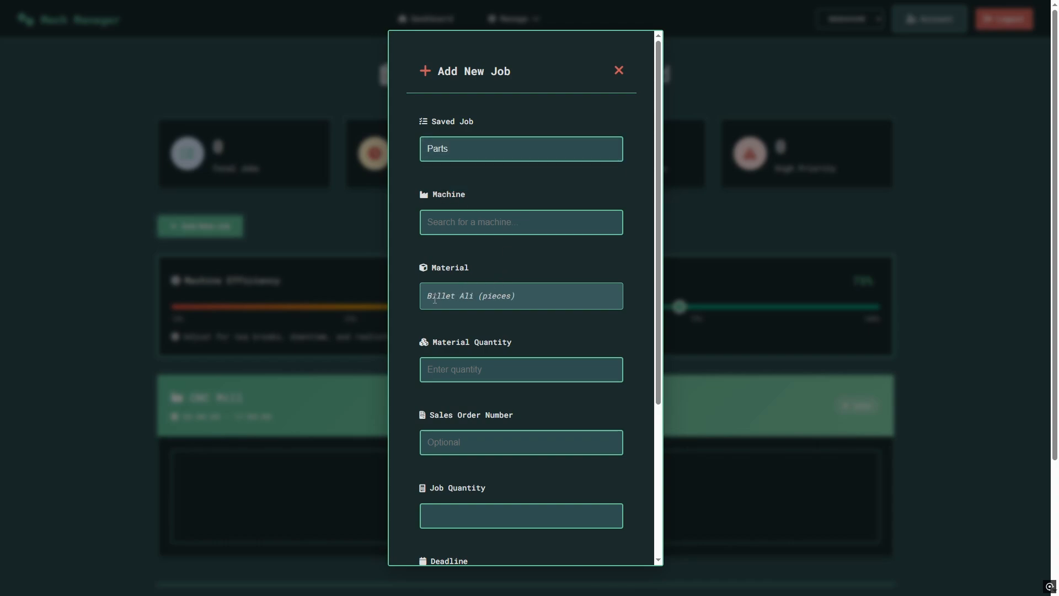
pyautogui.moveTo(433, 300); pyautogui.dragTo(514, 298)
pyautogui.click(483, 228)
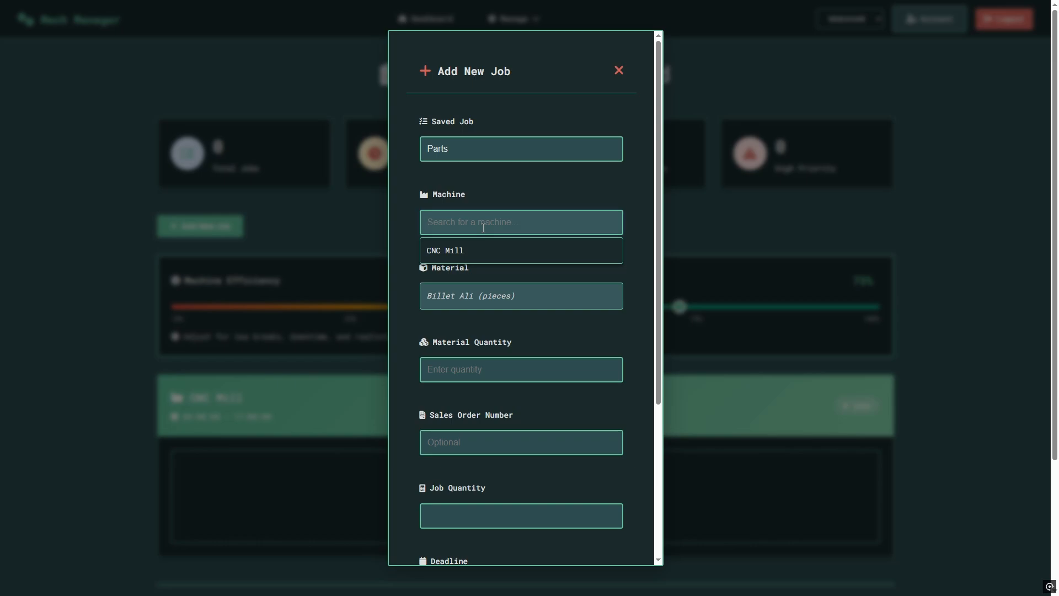
pyautogui.click(466, 251)
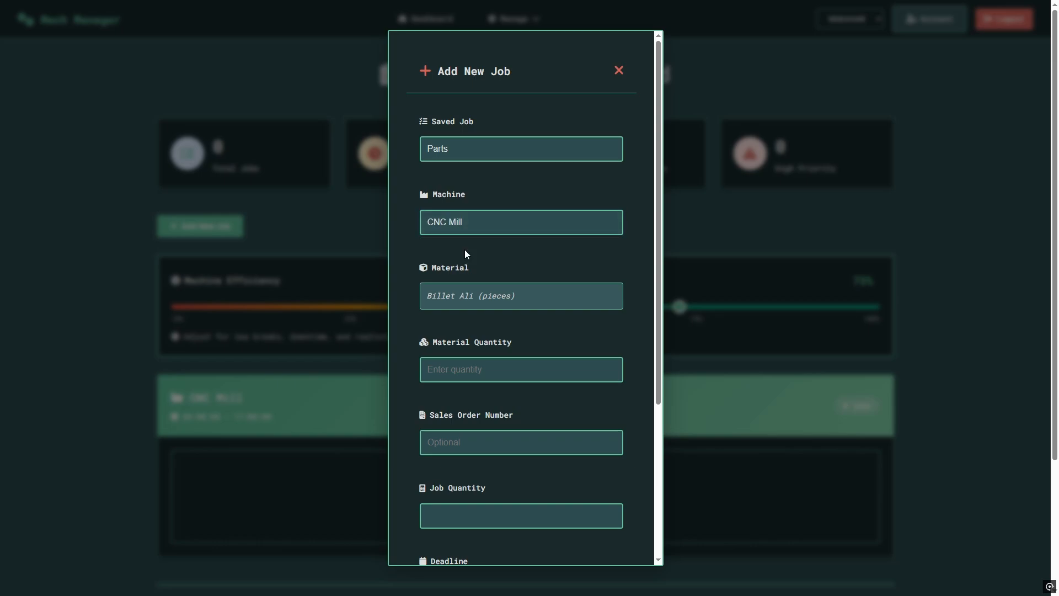
# Enter material quantity 10, sales order 123 and job quantity 10.
pyautogui.click(470, 366)
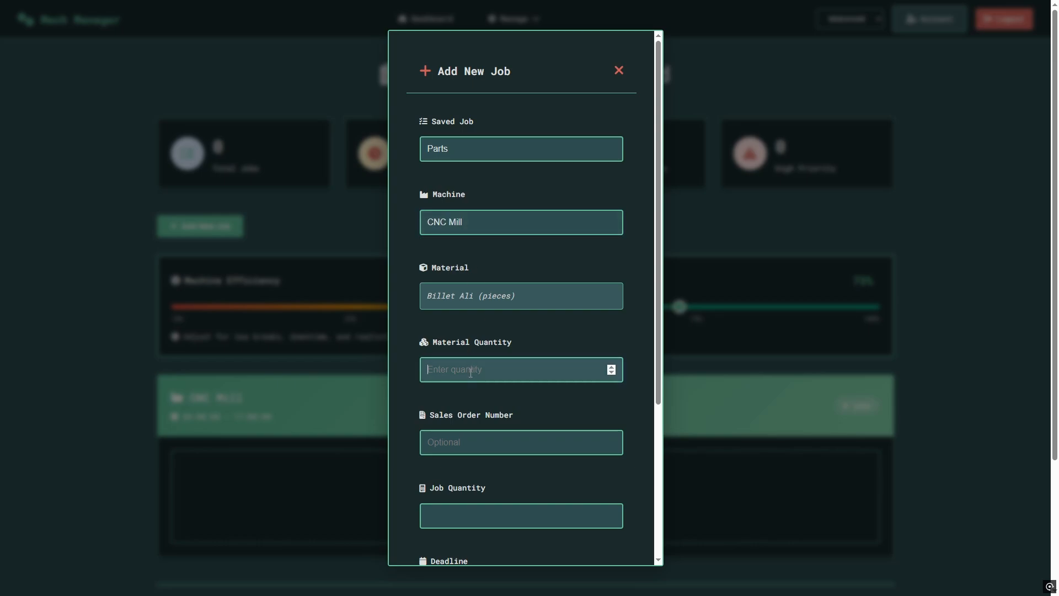
pyautogui.write('10')
pyautogui.click(448, 450)
pyautogui.scroll(-1, 458, 409)
pyautogui.write('123')
pyautogui.scroll(-2, 465, 404)
pyautogui.click(479, 350)
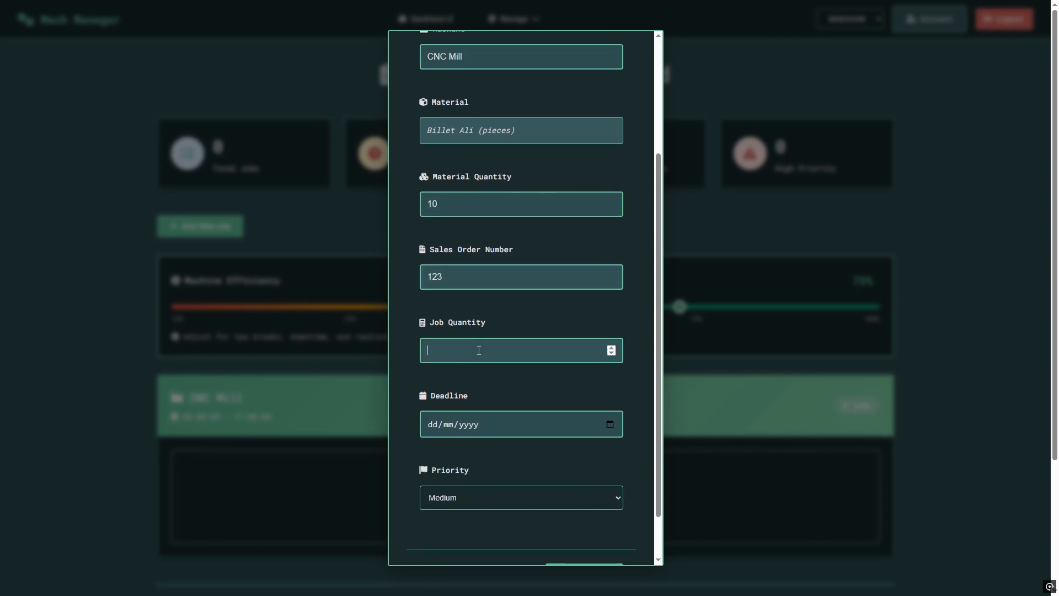
pyautogui.write('10')
# Set the deadline to 23/10/2025 with Low priority and create the job.
pyautogui.click(611, 425)
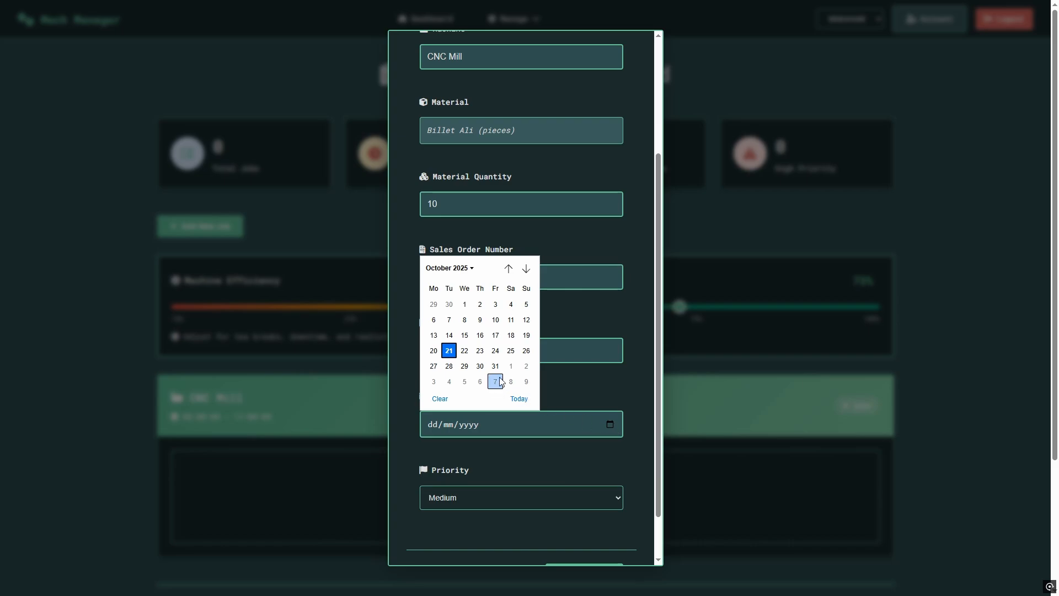
pyautogui.click(480, 352)
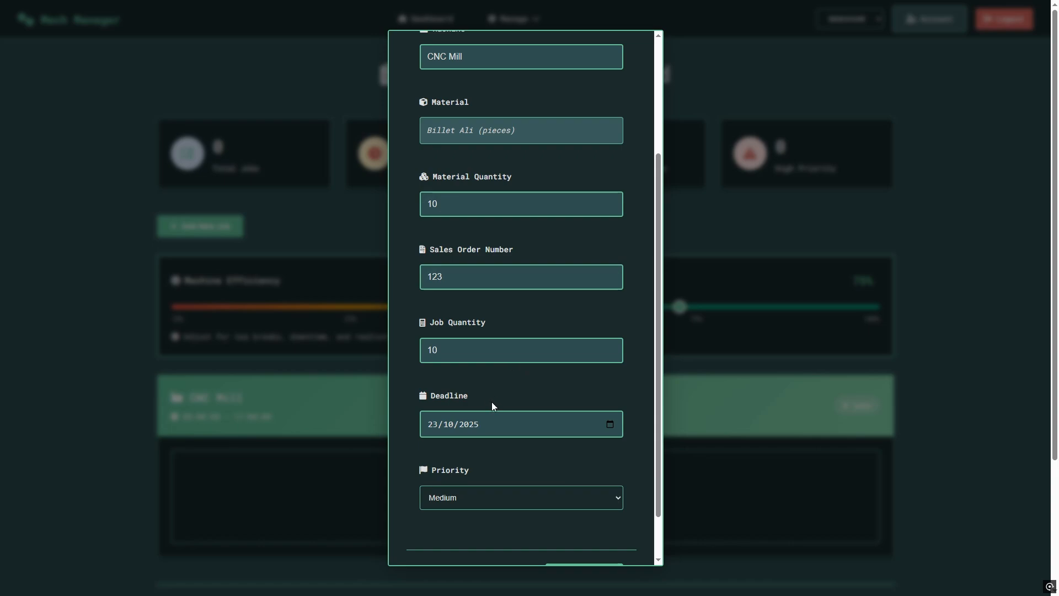
pyautogui.scroll(-1, 489, 420)
pyautogui.click(480, 446)
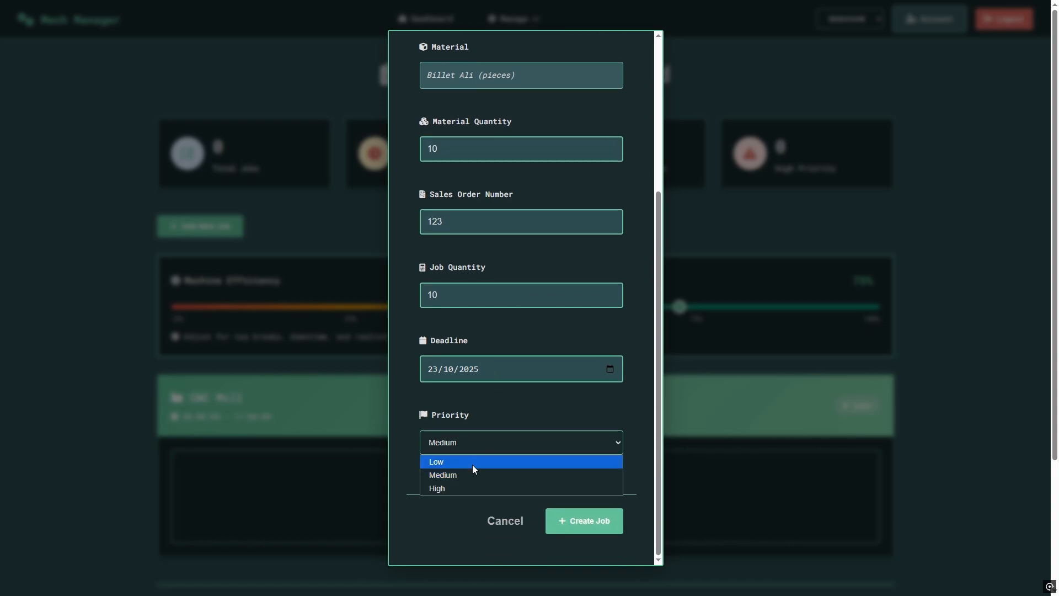
pyautogui.click(473, 464)
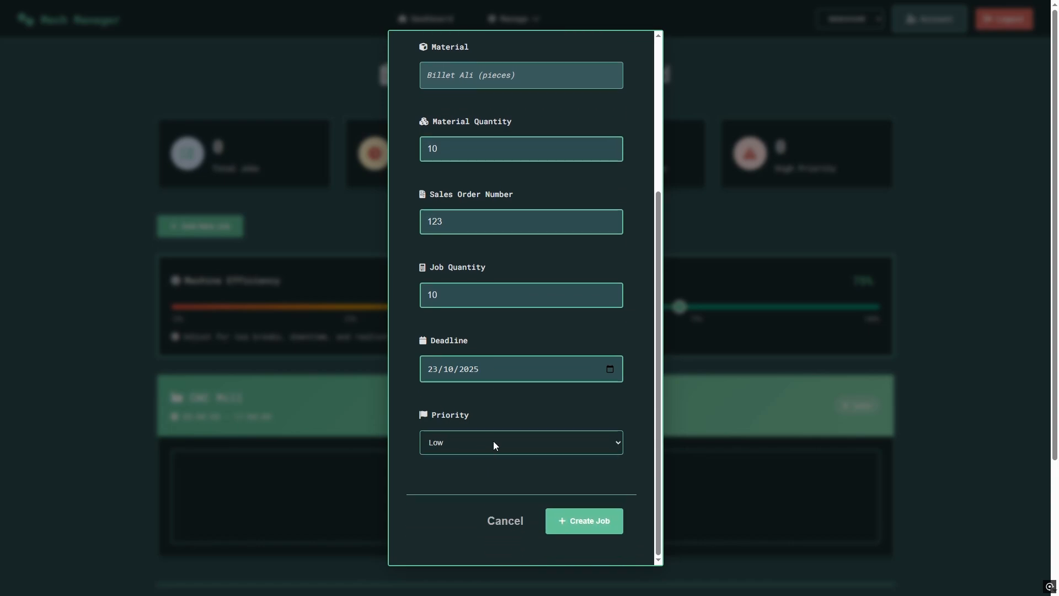
pyautogui.click(586, 527)
# Expand the Parts job card to review its details and priority options, then collapse it.
pyautogui.scroll(-1, 524, 359)
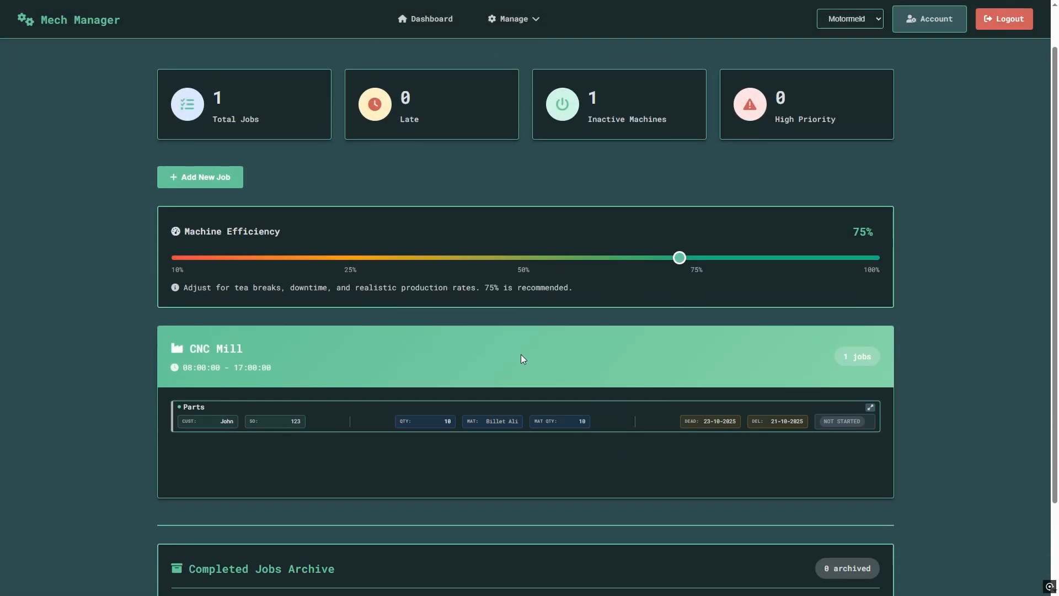
pyautogui.scroll(-2, 475, 501)
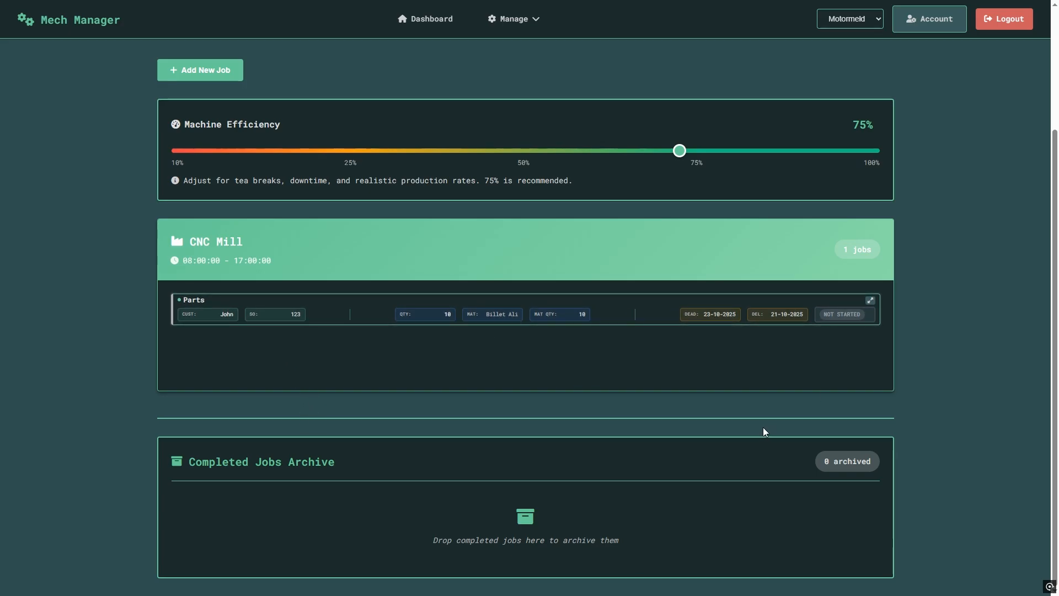
pyautogui.click(871, 301)
pyautogui.scroll(-1, 200, 312)
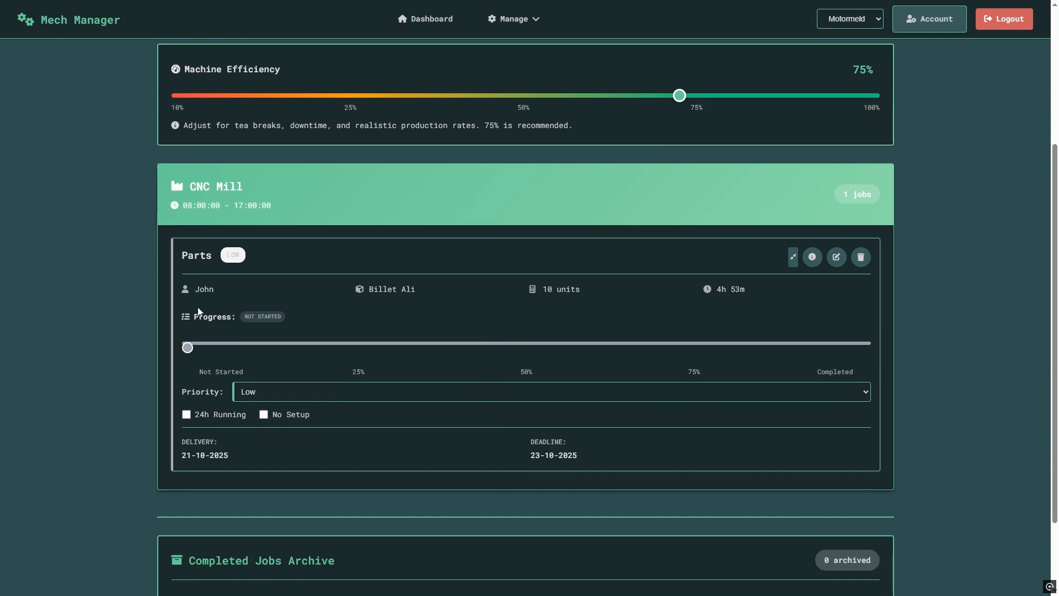
pyautogui.click(288, 396)
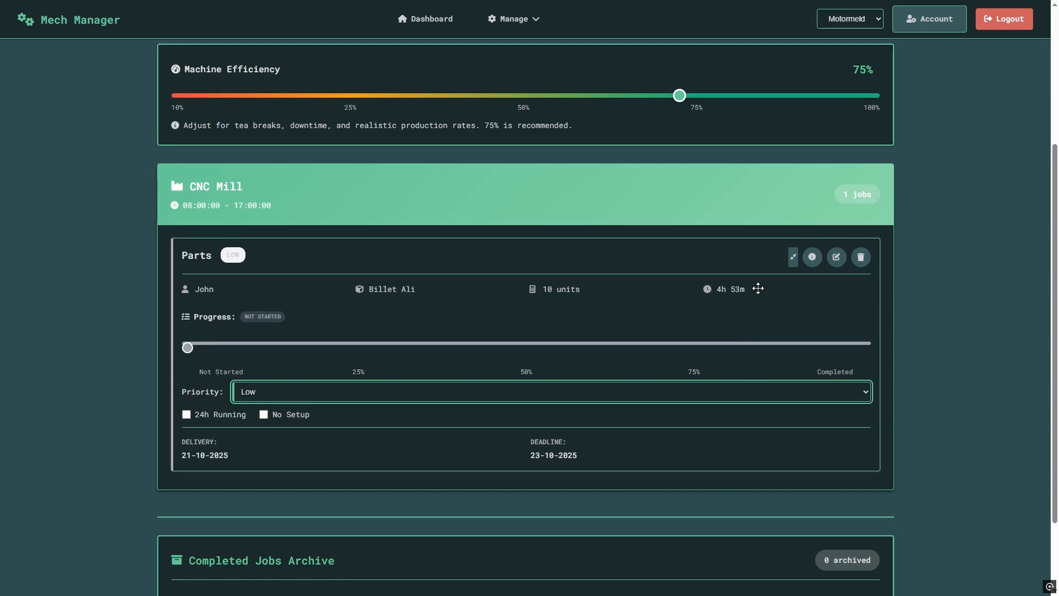
pyautogui.click(793, 257)
# Start another job from the Parts template on the CNC Mill.
pyautogui.click(229, 71)
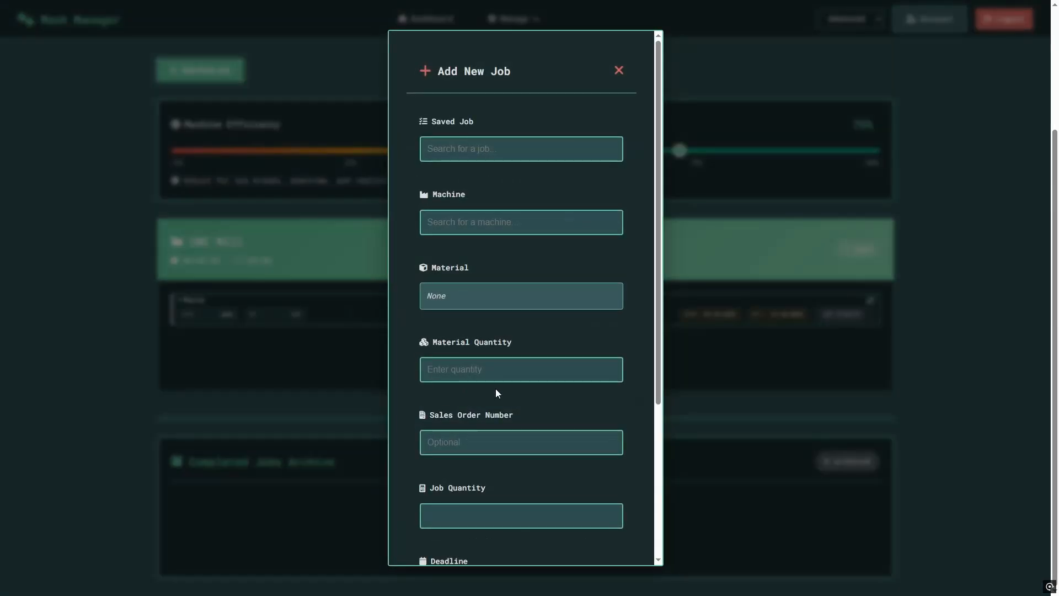
pyautogui.click(468, 148)
pyautogui.click(470, 182)
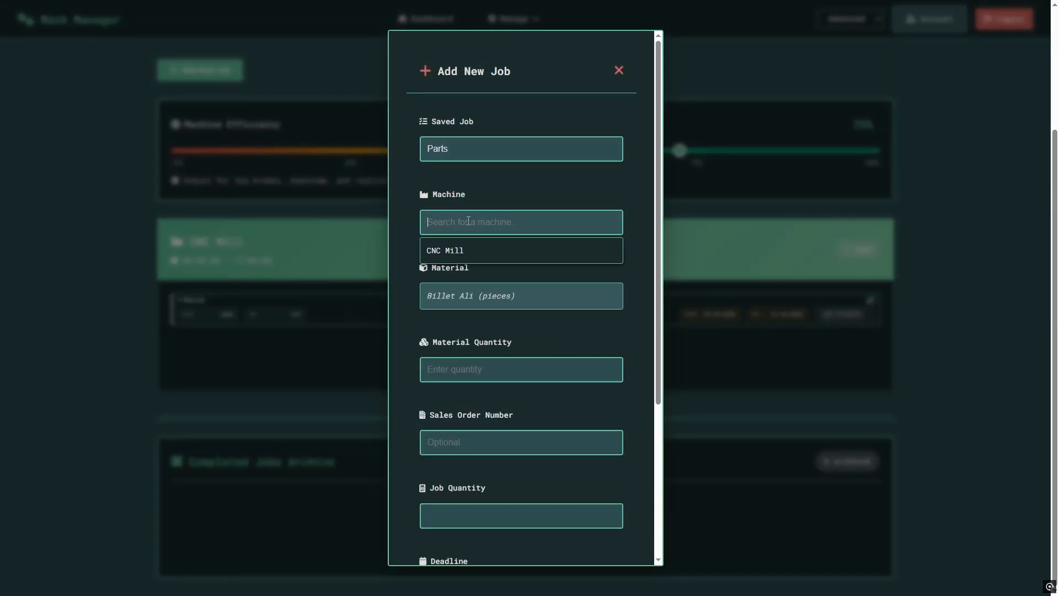
pyautogui.click(456, 252)
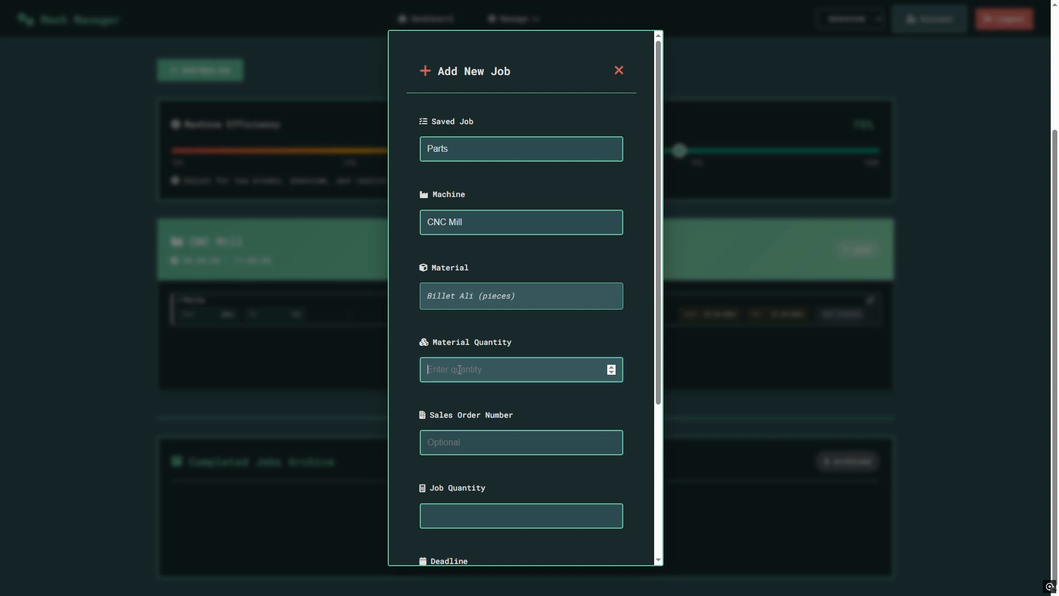
# Enter material quantity 20, sales order 123 and job quantity 20.
pyautogui.click(459, 370)
pyautogui.write('20')
pyautogui.click(458, 441)
pyautogui.write('123')
pyautogui.scroll(-1, 465, 452)
pyautogui.click(465, 452)
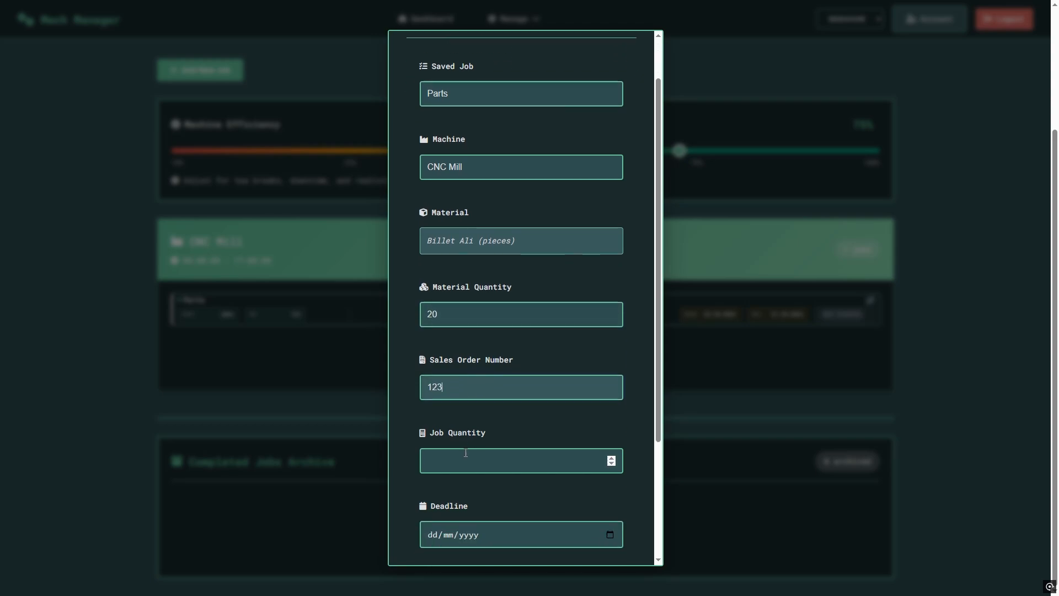
pyautogui.write('20')
pyautogui.scroll(-2, 465, 452)
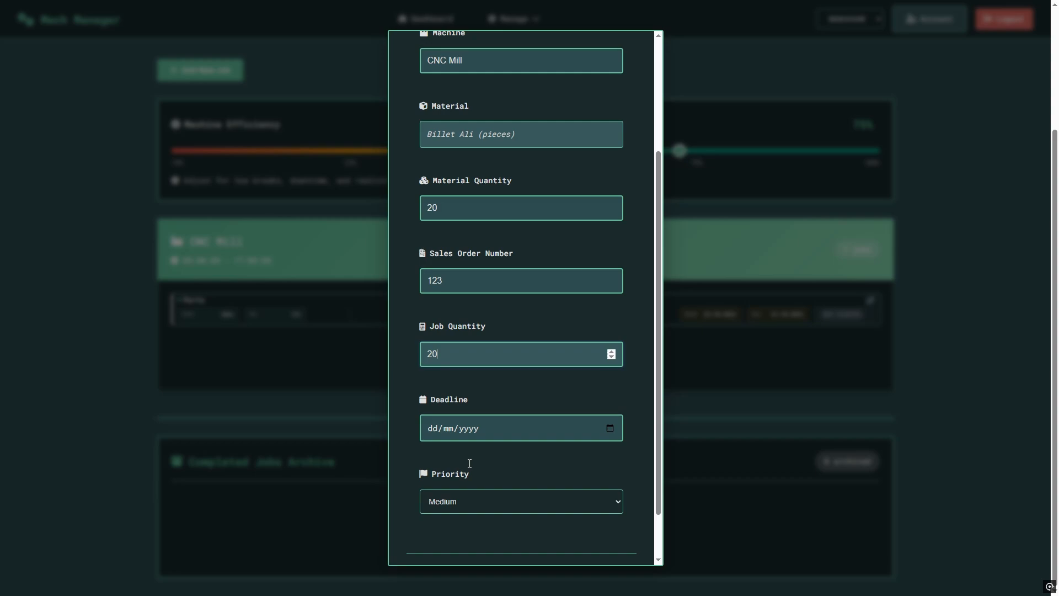
# Give it a 23/10/2025 deadline and Low priority, then create the second job.
pyautogui.click(611, 423)
pyautogui.click(481, 352)
pyautogui.scroll(-1, 504, 457)
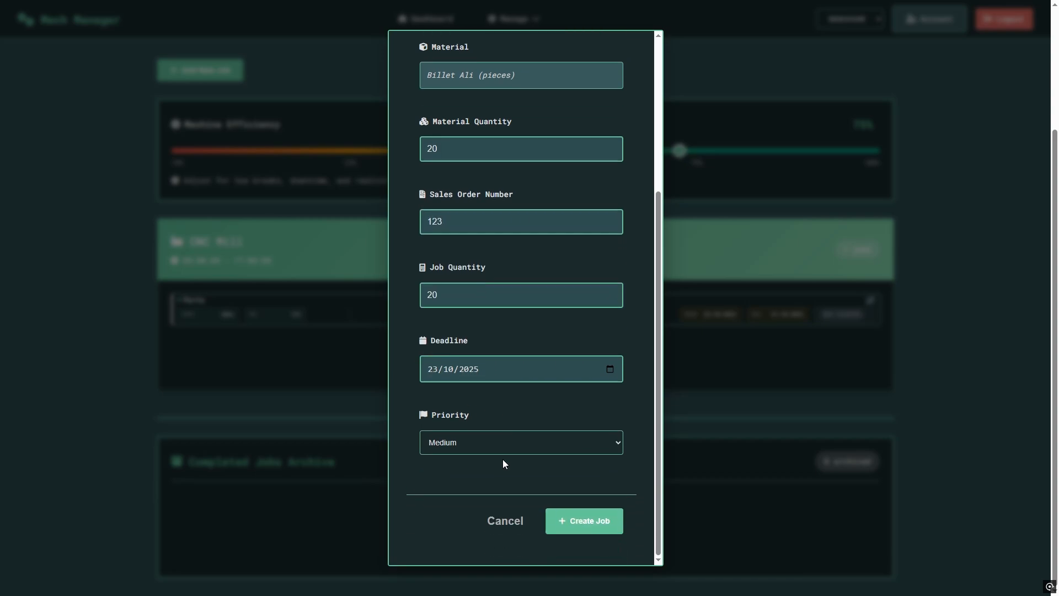
pyautogui.click(492, 448)
pyautogui.click(490, 462)
pyautogui.click(558, 522)
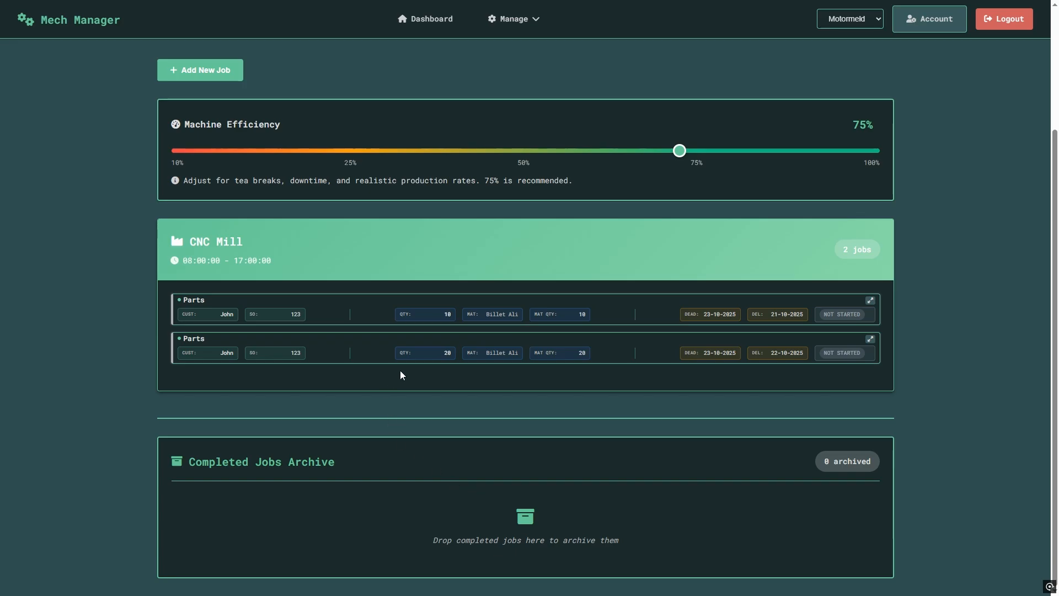
# Begin a third job using the Parts template on the CNC Mill.
pyautogui.click(203, 70)
pyautogui.click(469, 149)
pyautogui.click(468, 177)
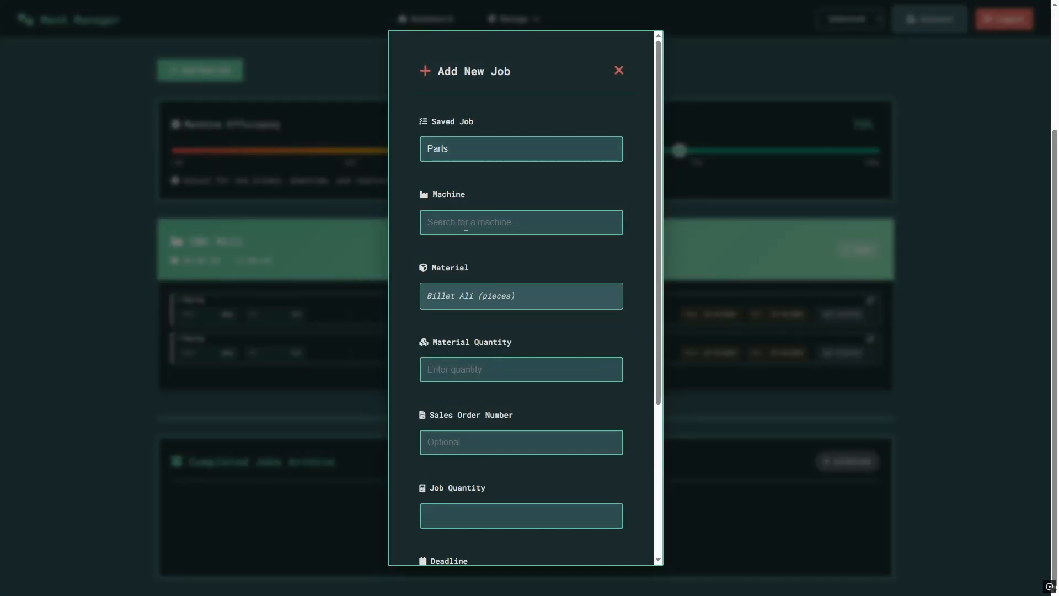
pyautogui.click(466, 226)
pyautogui.click(464, 257)
# Enter material quantity 30, sales order 123 and job quantity 30.
pyautogui.click(466, 369)
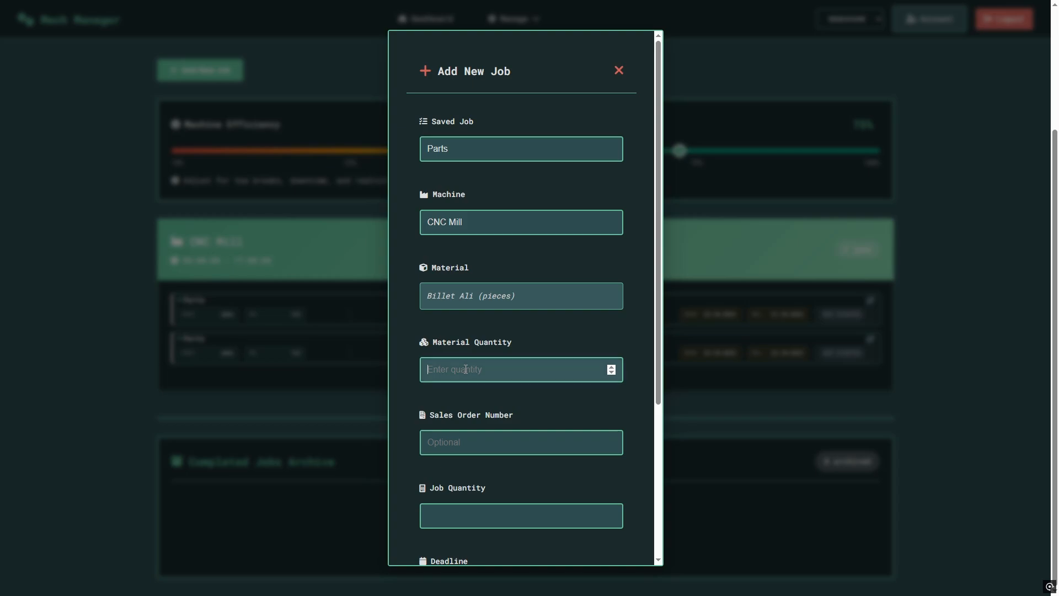
pyautogui.write('30')
pyautogui.click(458, 443)
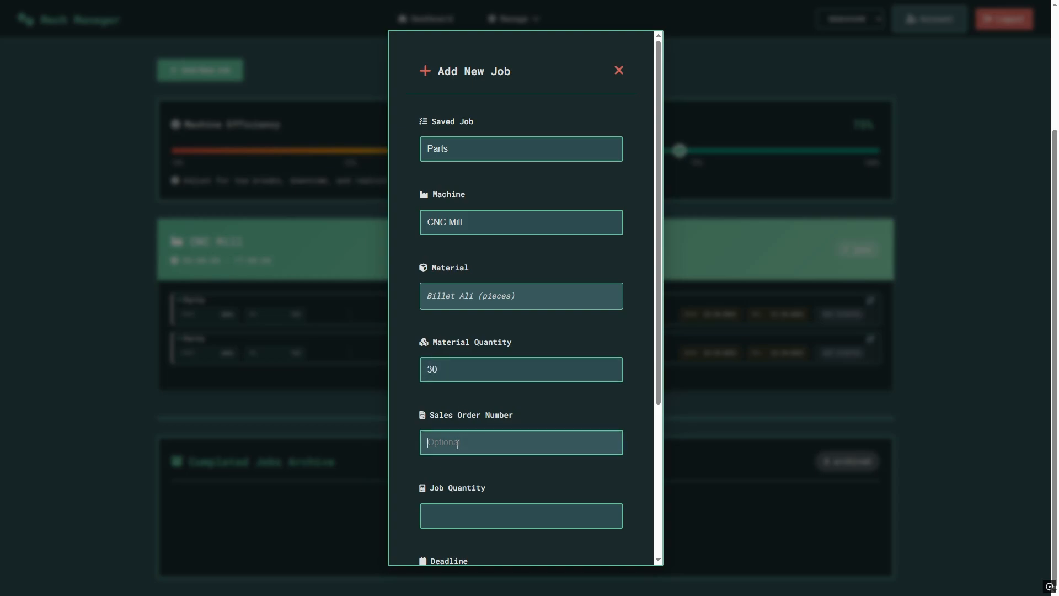
pyautogui.write('123')
pyautogui.scroll(-1, 460, 450)
pyautogui.click(468, 454)
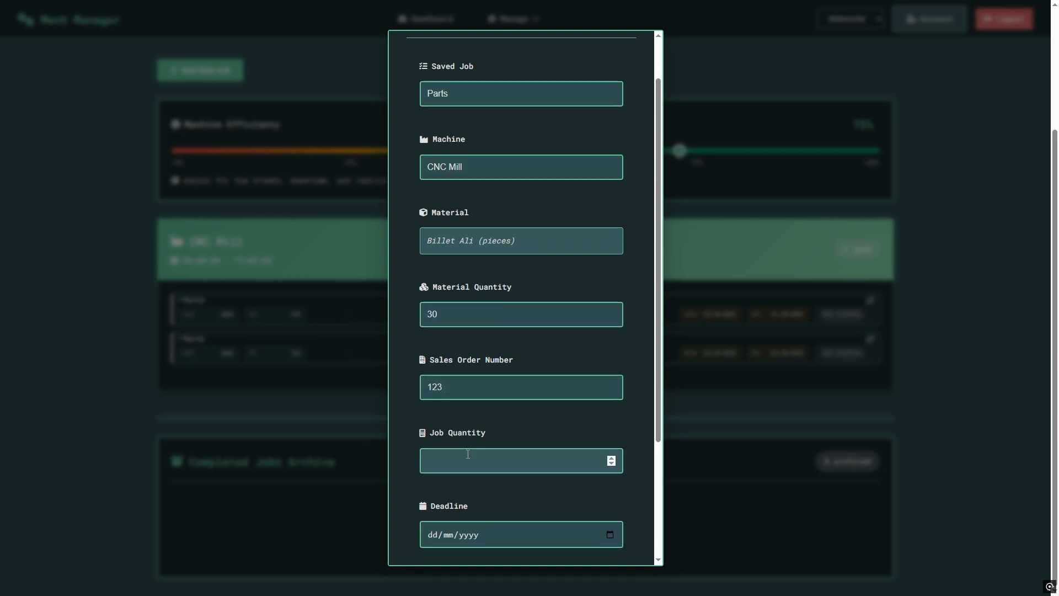
pyautogui.write('30')
pyautogui.scroll(-2, 468, 454)
# Set a 23/10/2025 deadline and Low priority, then create the third job.
pyautogui.click(609, 425)
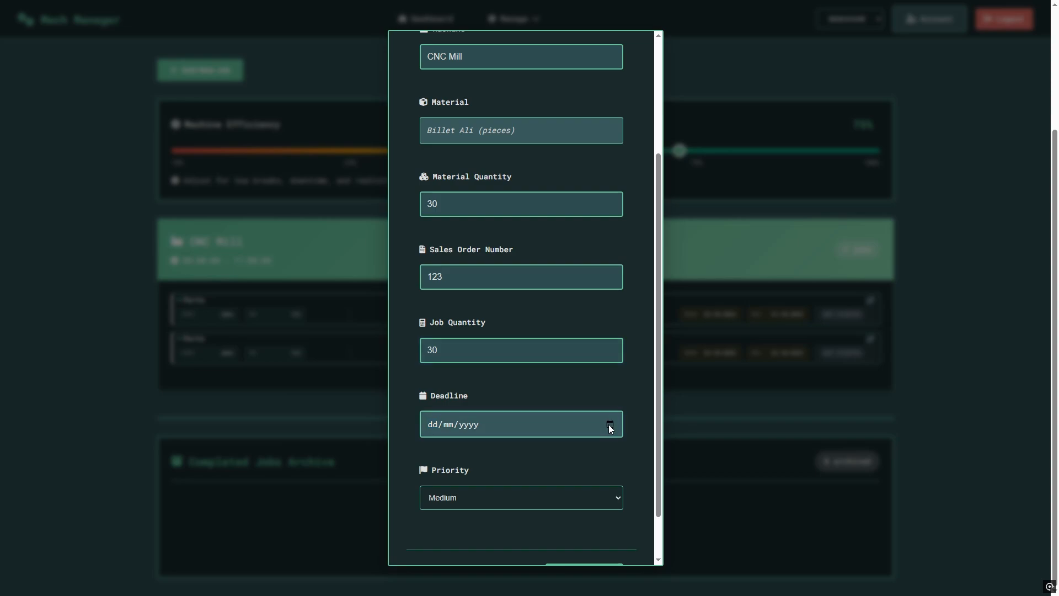
pyautogui.click(481, 351)
pyautogui.click(507, 496)
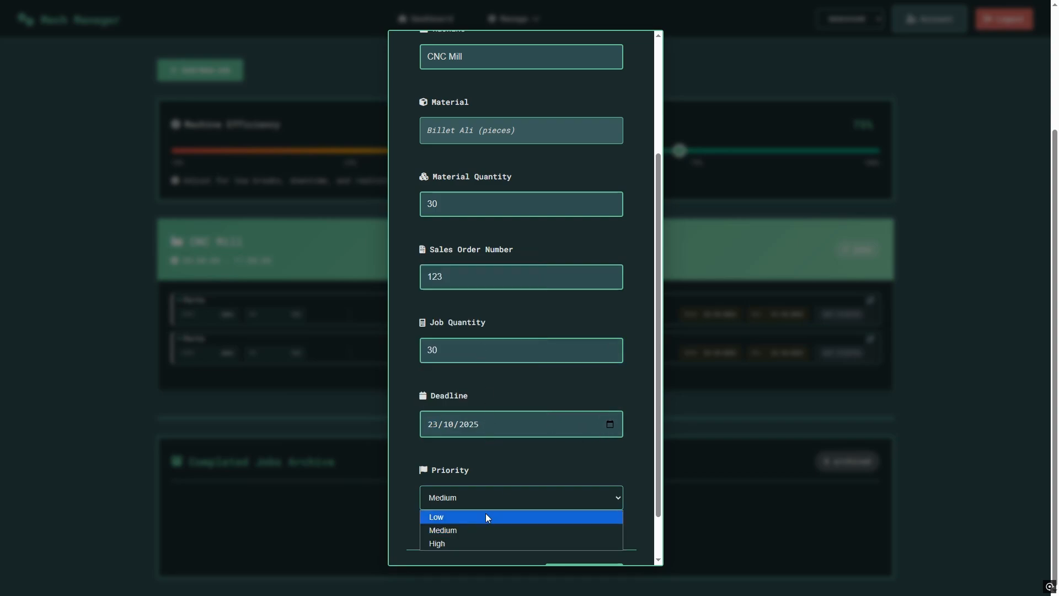
pyautogui.click(485, 517)
pyautogui.scroll(-1, 508, 454)
pyautogui.click(610, 517)
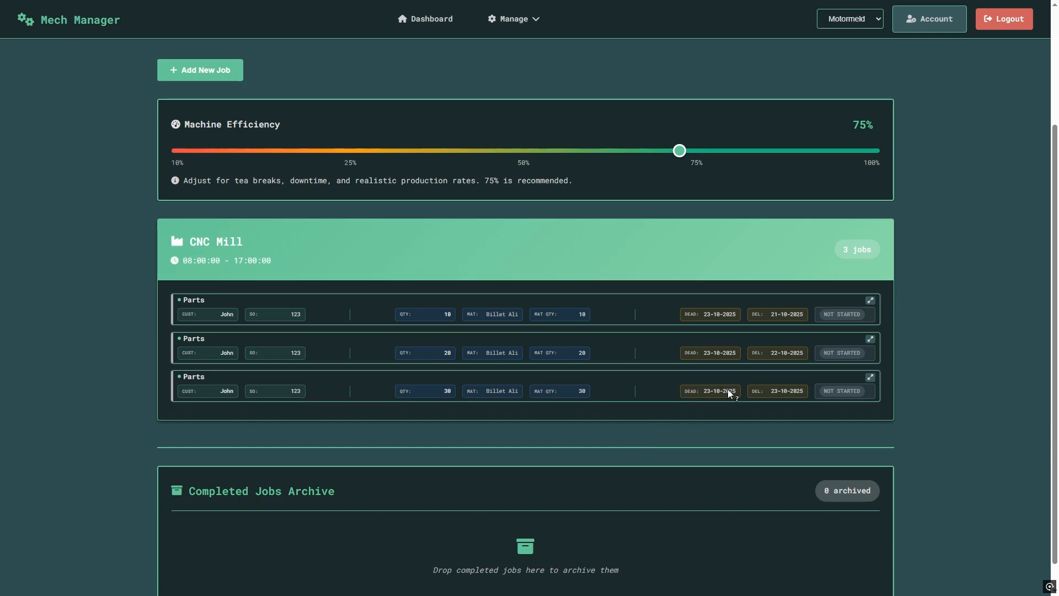
# Begin a fourth job from the Parts template on the CNC Mill.
pyautogui.click(202, 70)
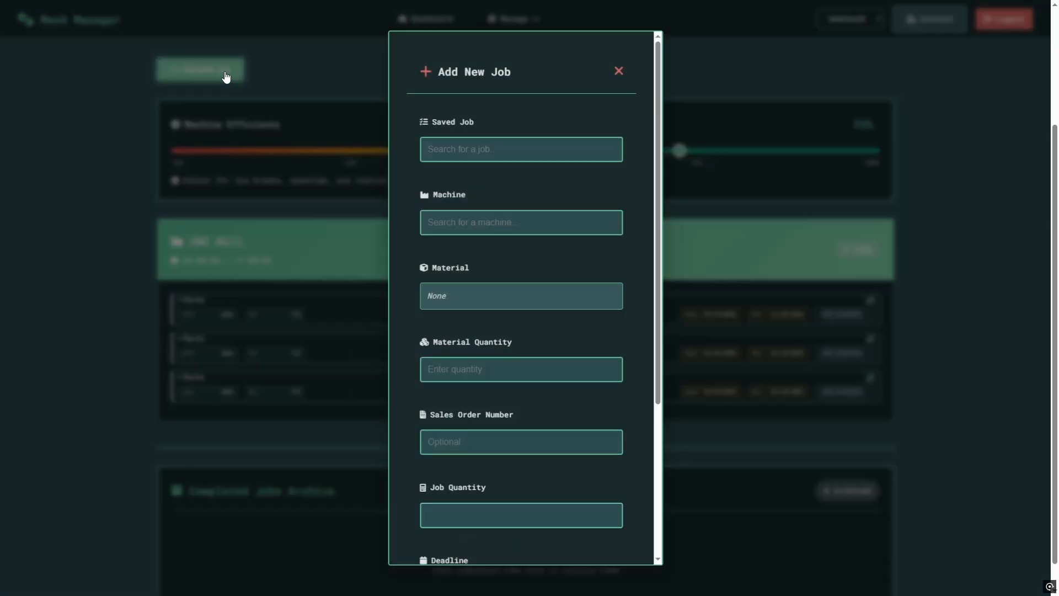
pyautogui.click(496, 145)
pyautogui.click(461, 187)
pyautogui.click(467, 221)
pyautogui.click(466, 251)
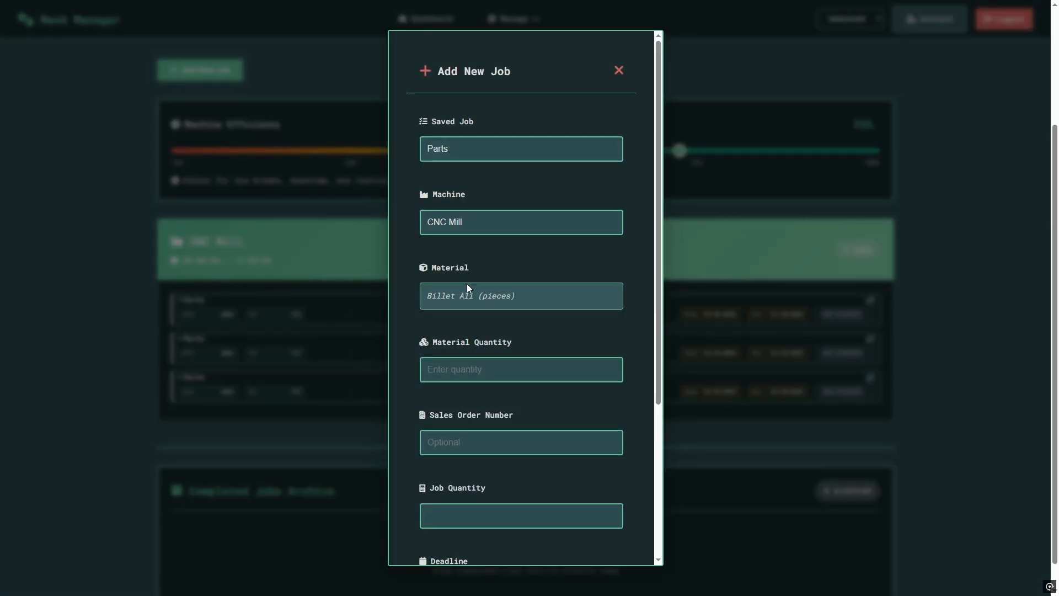
# Enter sales order 123 and a quantity of 40.
pyautogui.click(468, 373)
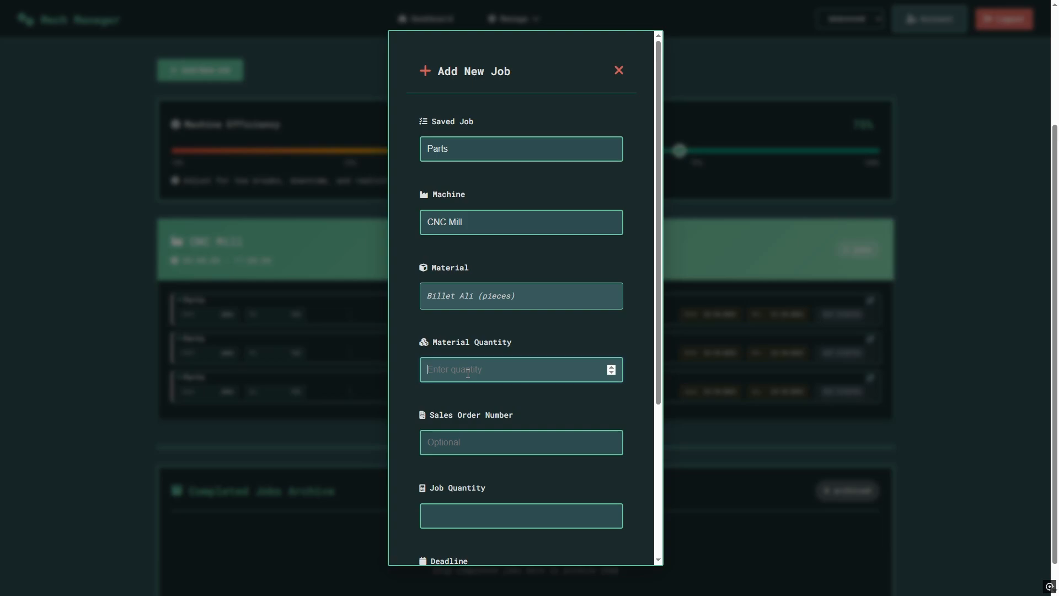
pyautogui.click(458, 443)
pyautogui.write('123')
pyautogui.scroll(-1, 489, 419)
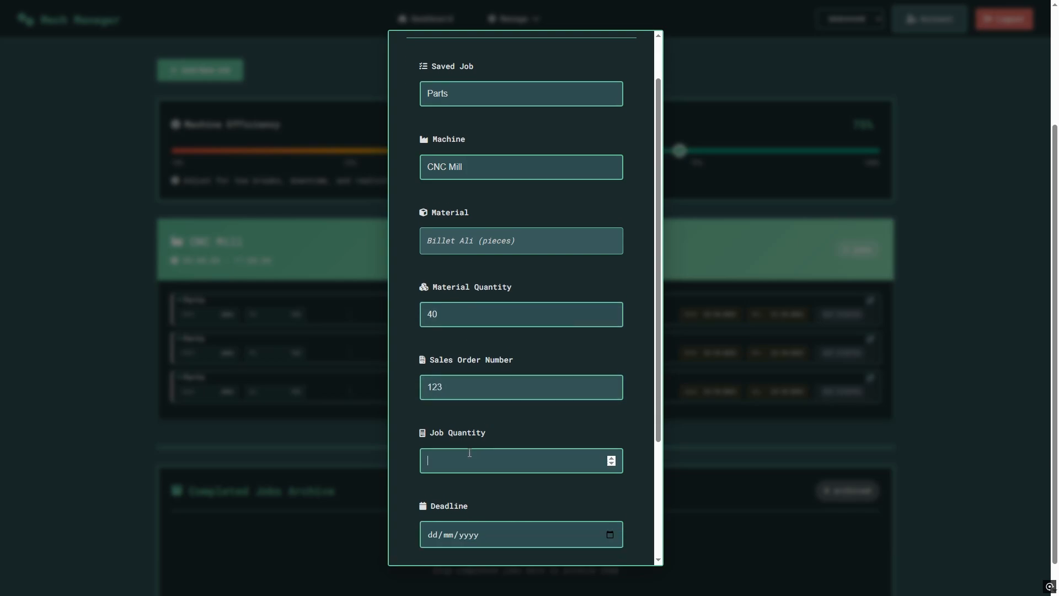
pyautogui.write('40')
pyautogui.scroll(-1, 487, 437)
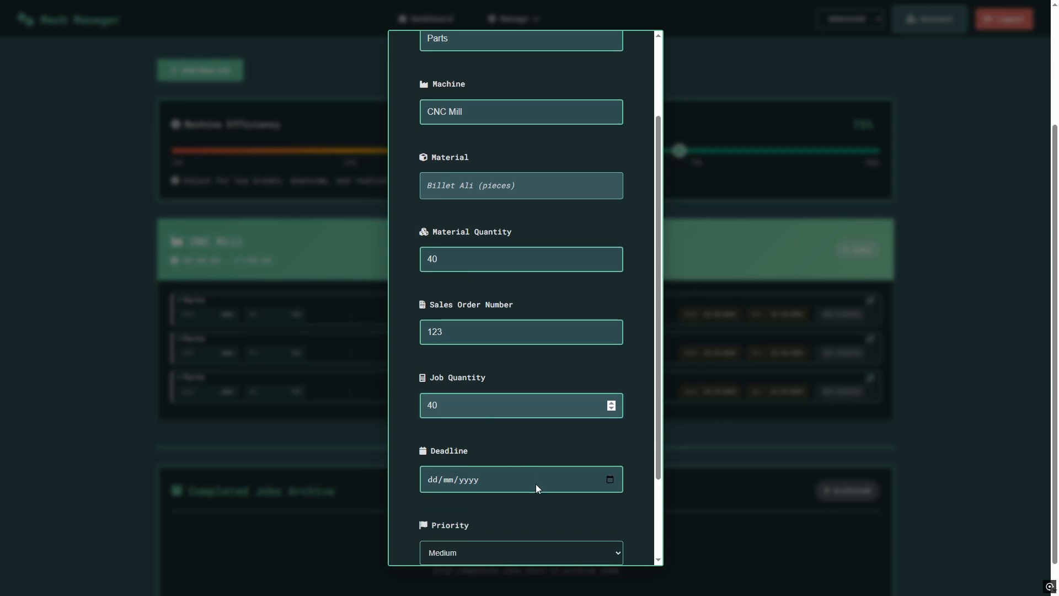
# Set the deadline to 23/10/2025 with Low priority and create the fourth job.
pyautogui.click(610, 480)
pyautogui.click(480, 406)
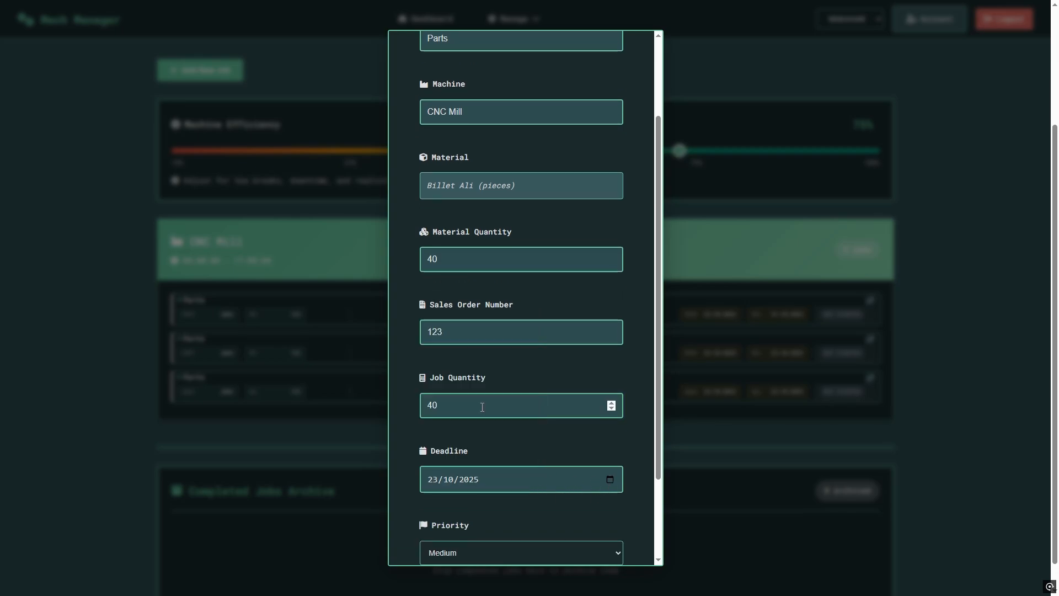
pyautogui.scroll(-1, 499, 441)
pyautogui.click(474, 497)
pyautogui.click(453, 513)
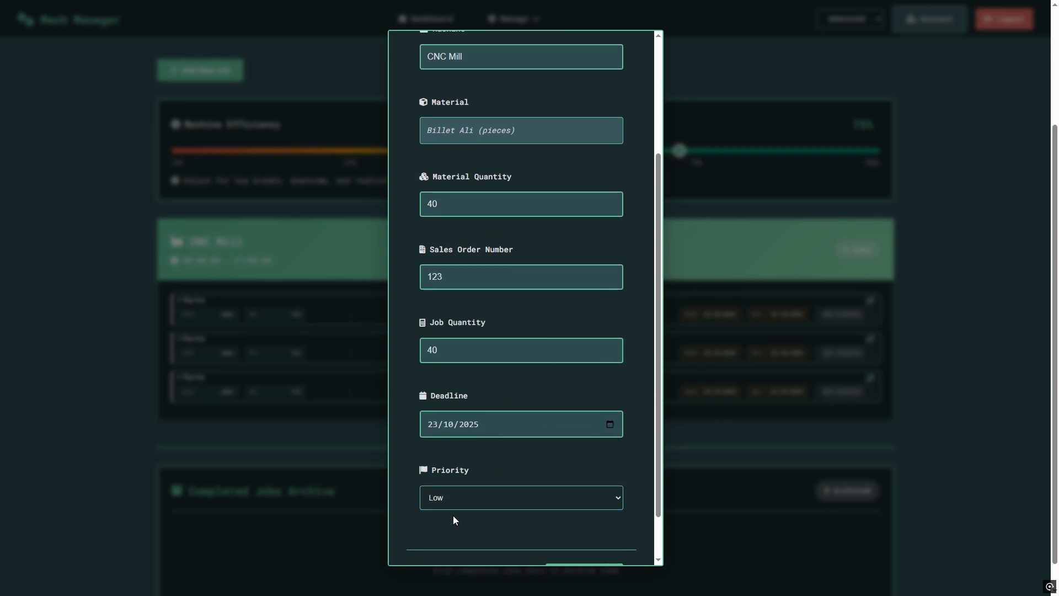
pyautogui.scroll(-1, 494, 448)
pyautogui.click(585, 529)
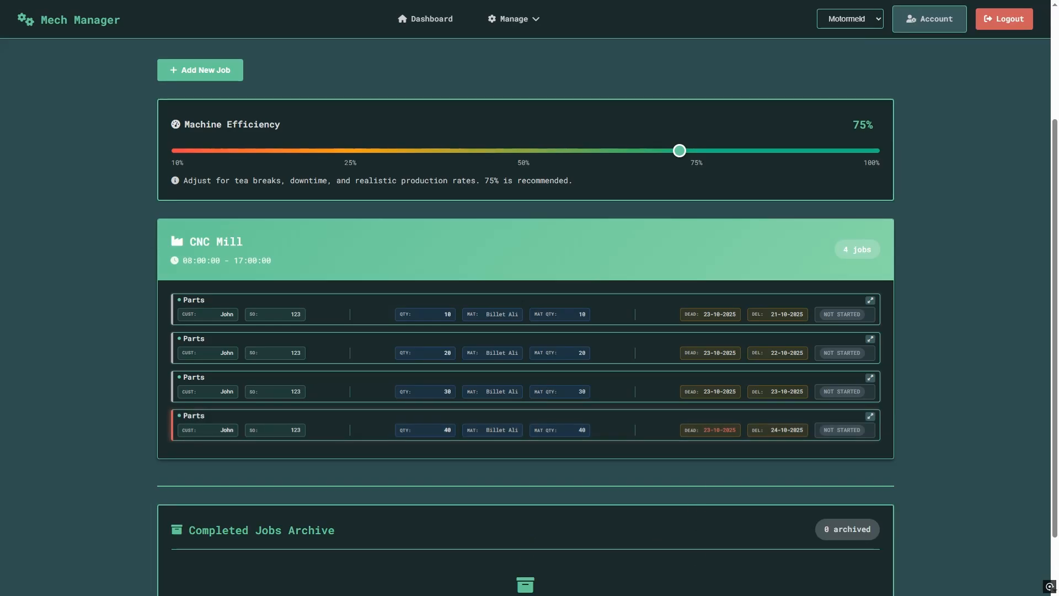
pyautogui.scroll(-1, 538, 585)
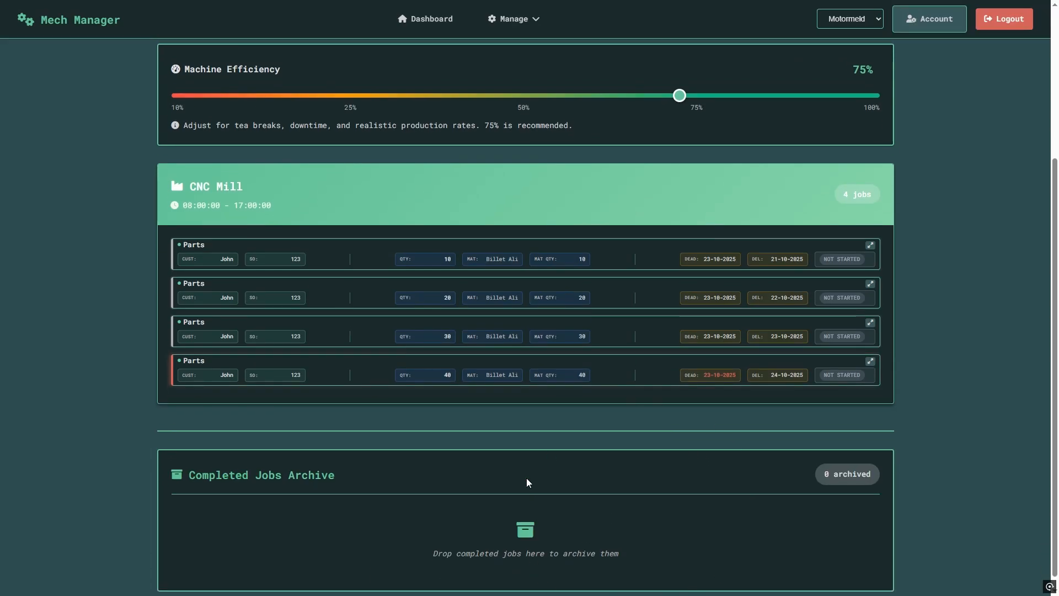
pyautogui.click(870, 245)
pyautogui.click(812, 257)
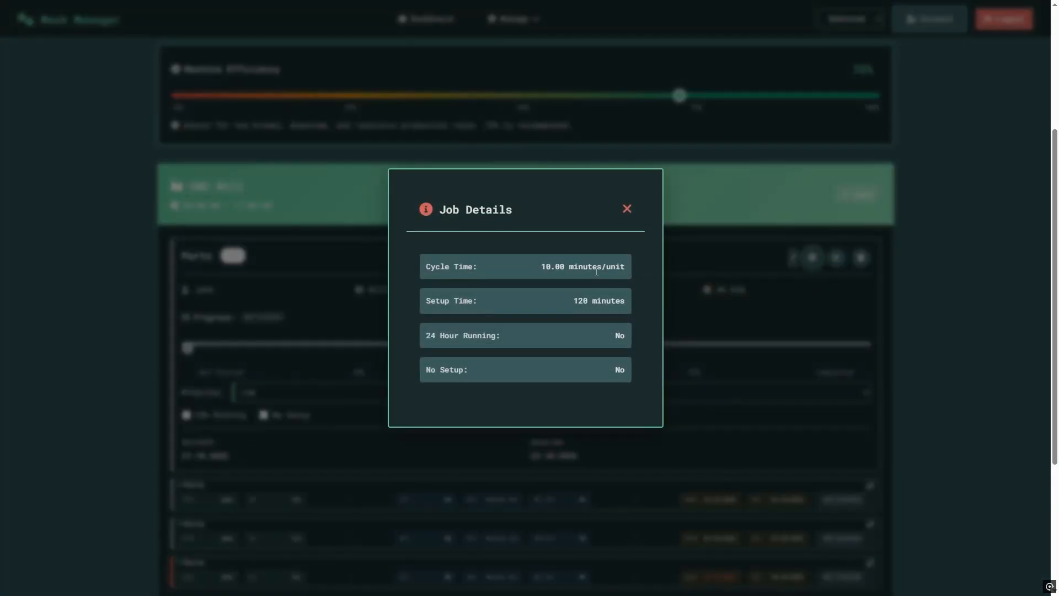
pyautogui.click(626, 208)
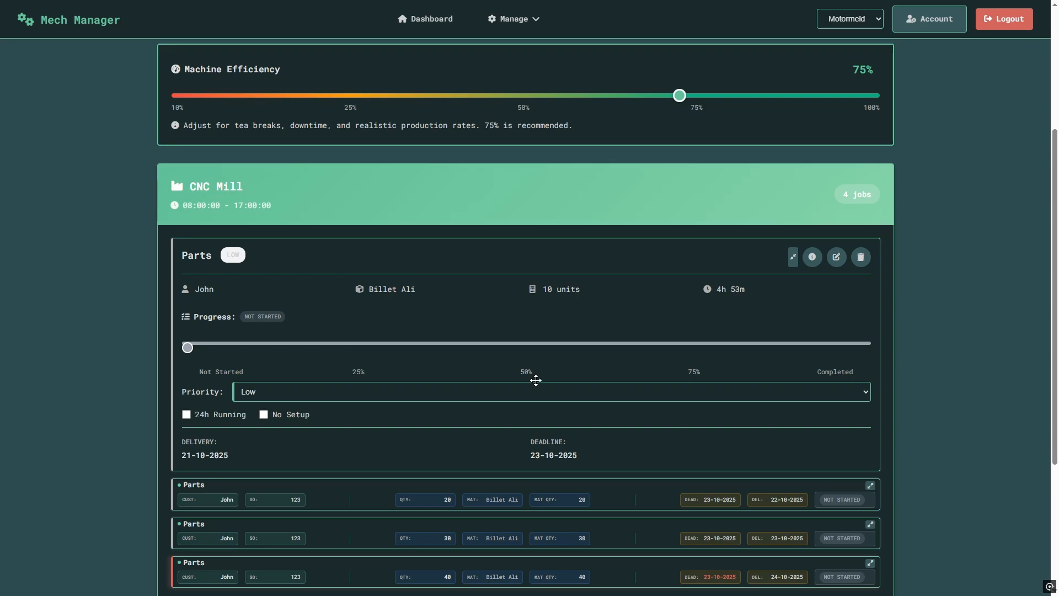
pyautogui.click(793, 257)
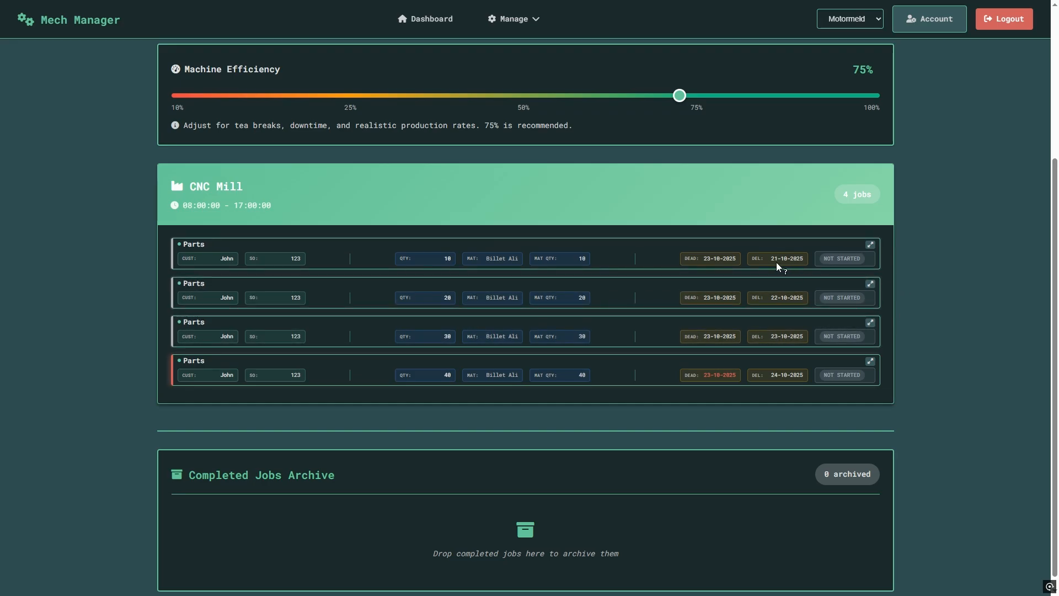
pyautogui.click(872, 247)
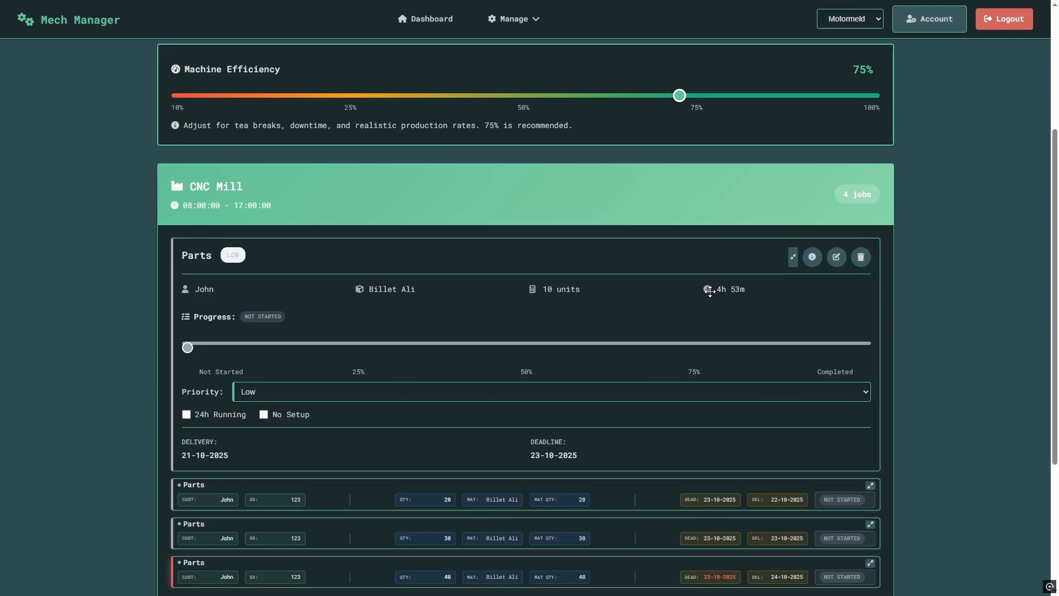
# Collapse the expanded first Parts job card back into a compact row.
pyautogui.click(796, 267)
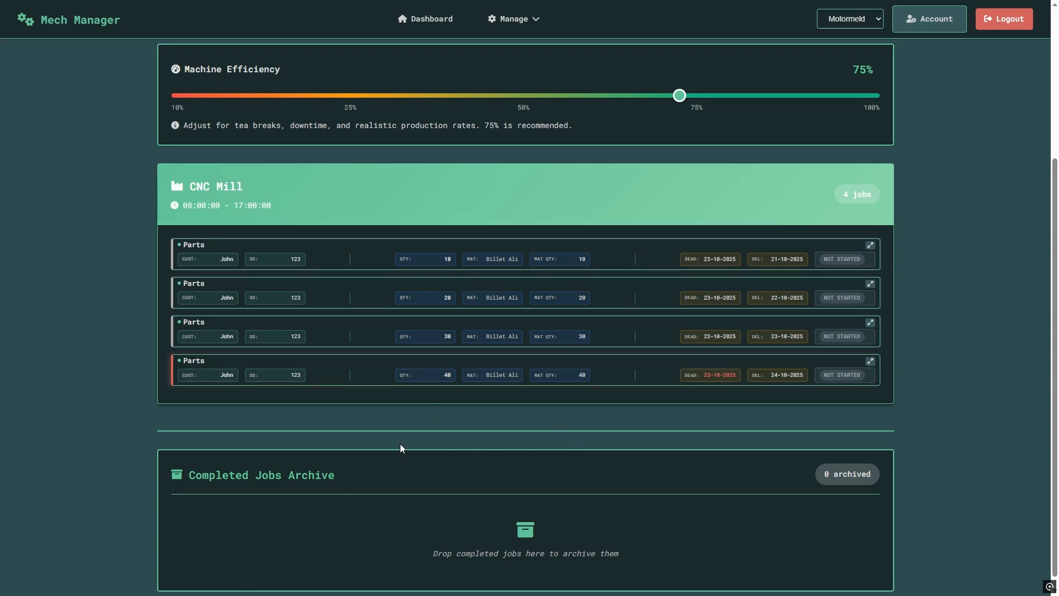
# Put the QTY 40 job first in the CNC Mill queue and cut Machine Efficiency from 75% to 60%.
pyautogui.moveTo(345, 374); pyautogui.dragTo(334, 246)
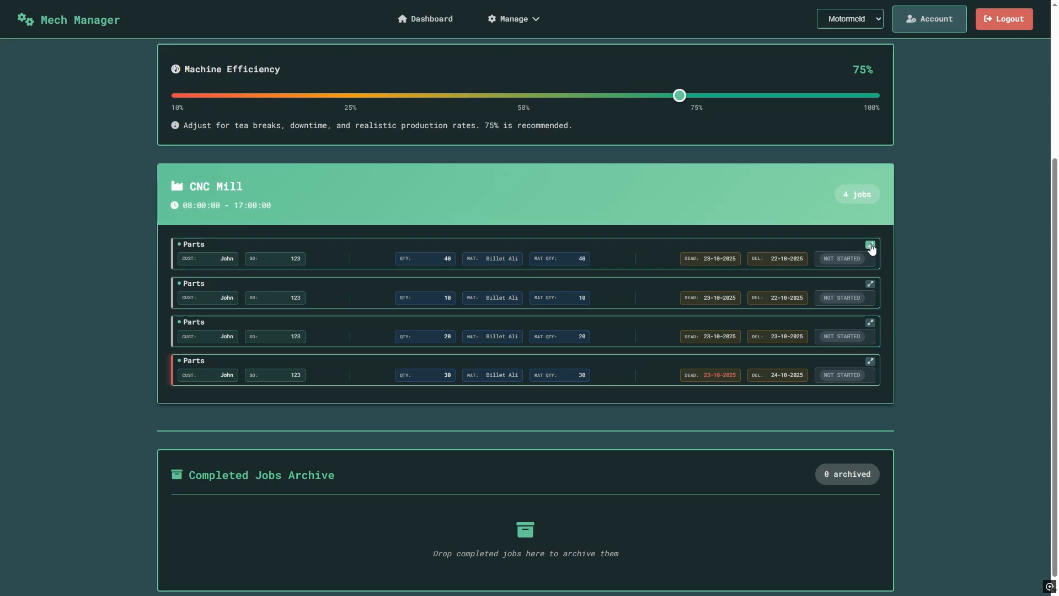
pyautogui.scroll(1, 624, 263)
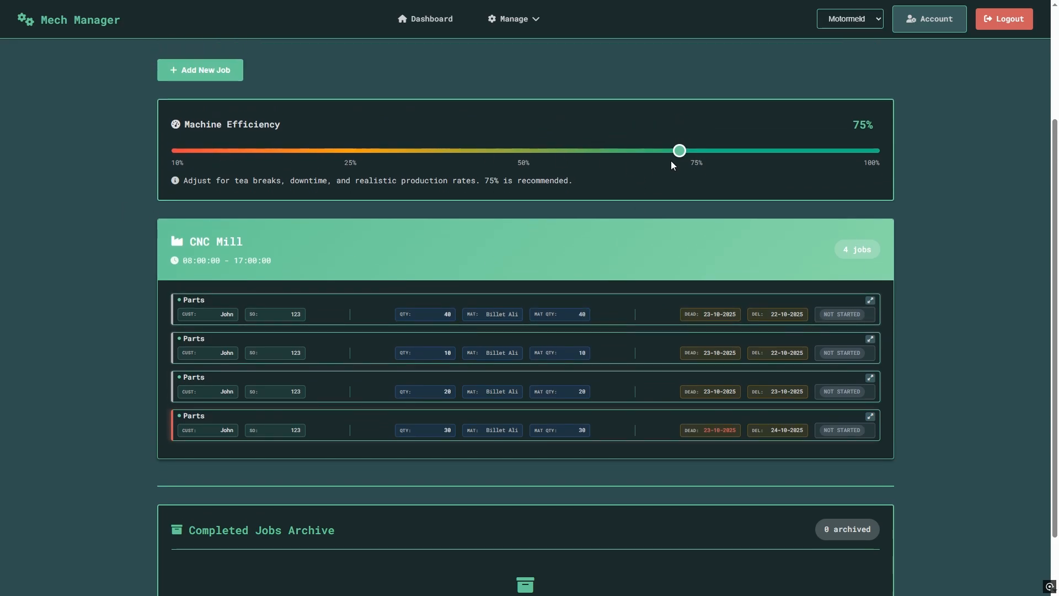
pyautogui.scroll(-1, 670, 160)
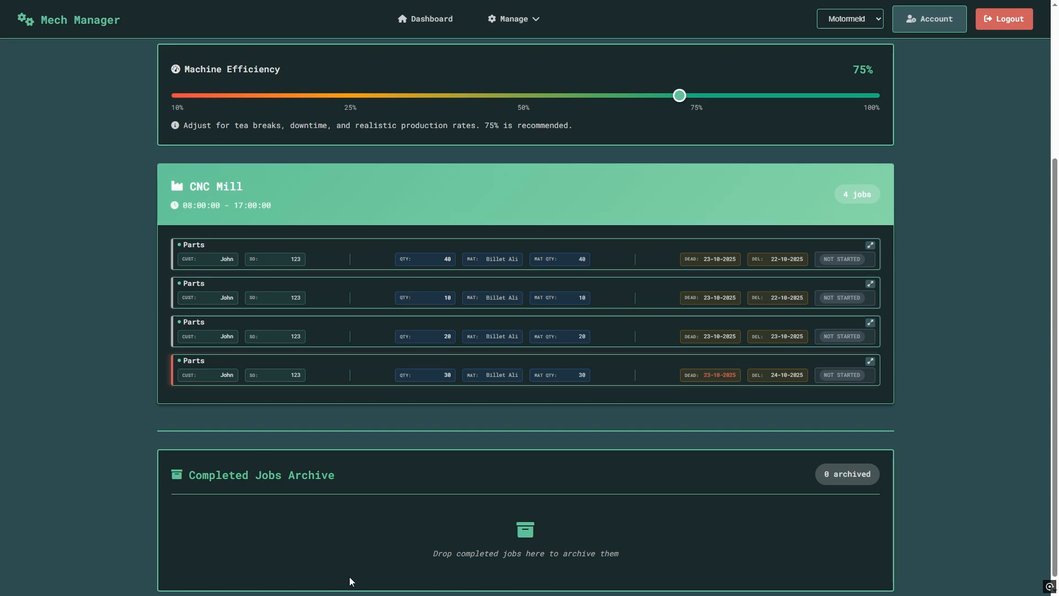
pyautogui.scroll(2, 356, 453)
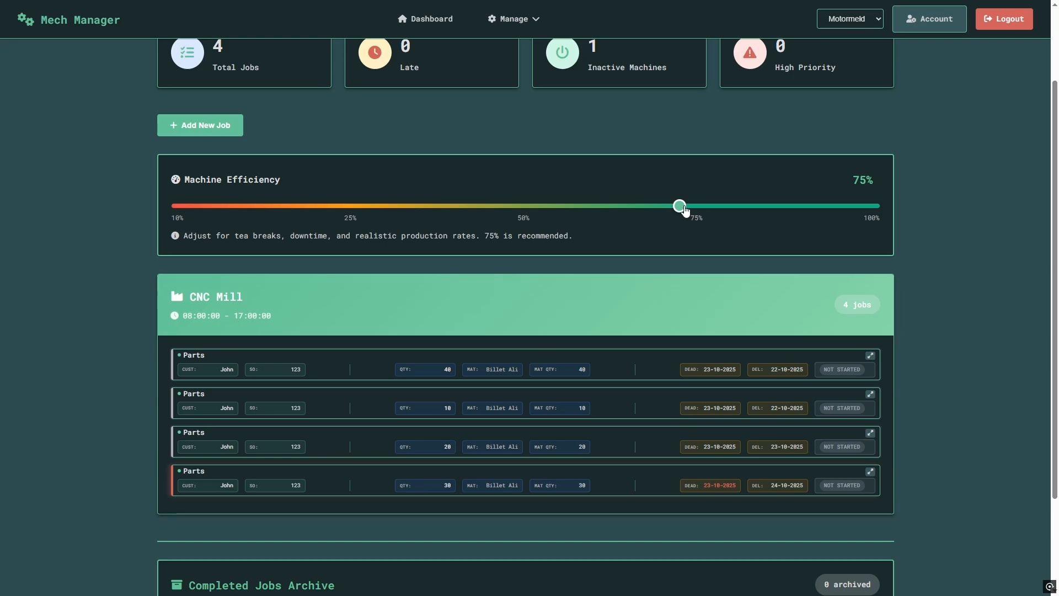
pyautogui.moveTo(684, 210); pyautogui.dragTo(574, 215)
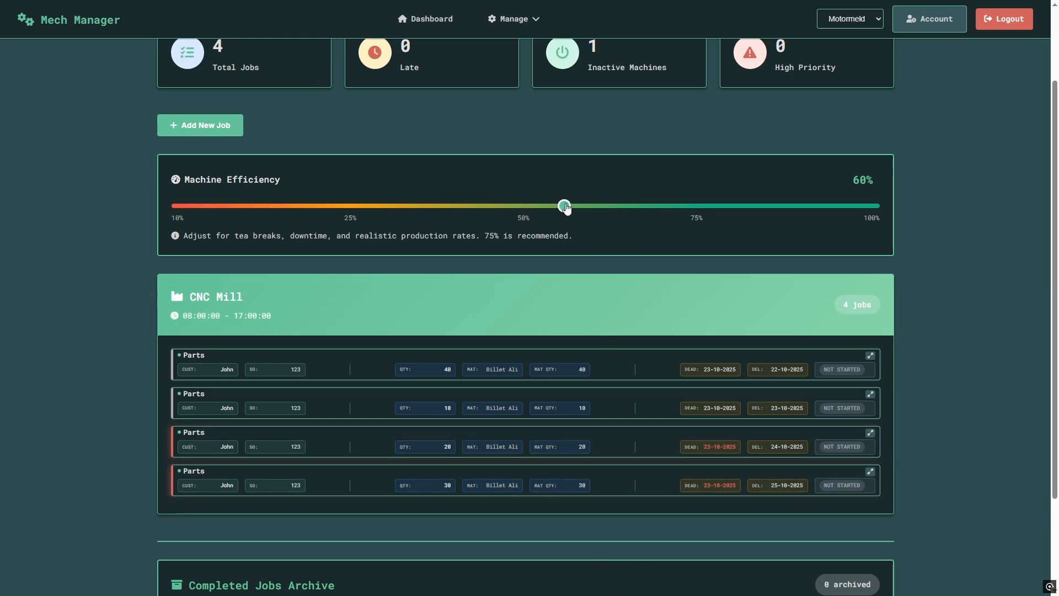
# Raise Machine Efficiency from 60% to 80% and expand the first Parts row (40 units).
pyautogui.moveTo(564, 207); pyautogui.dragTo(719, 207)
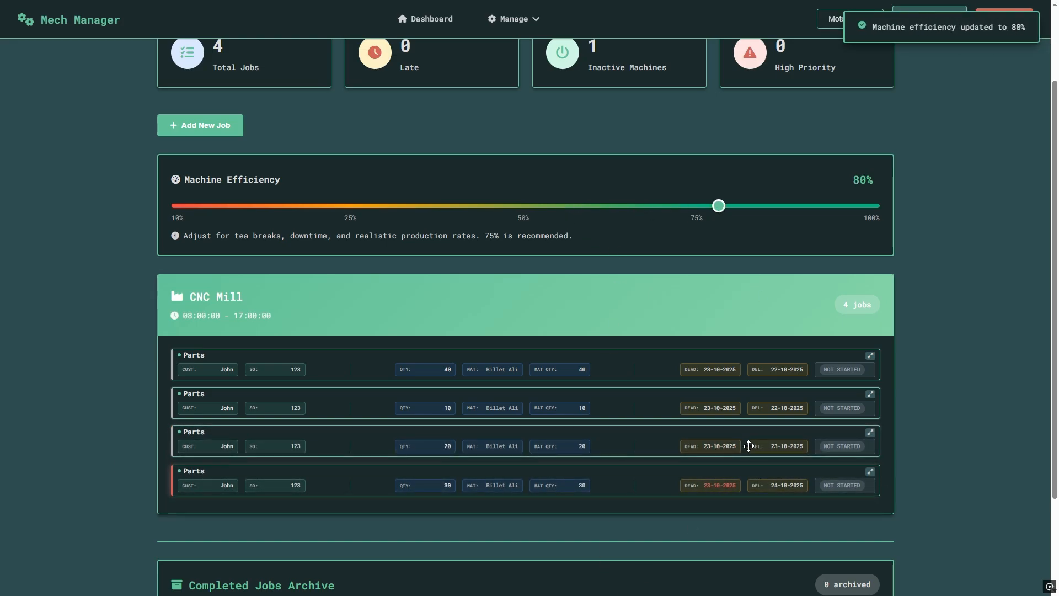
pyautogui.scroll(-1, 552, 398)
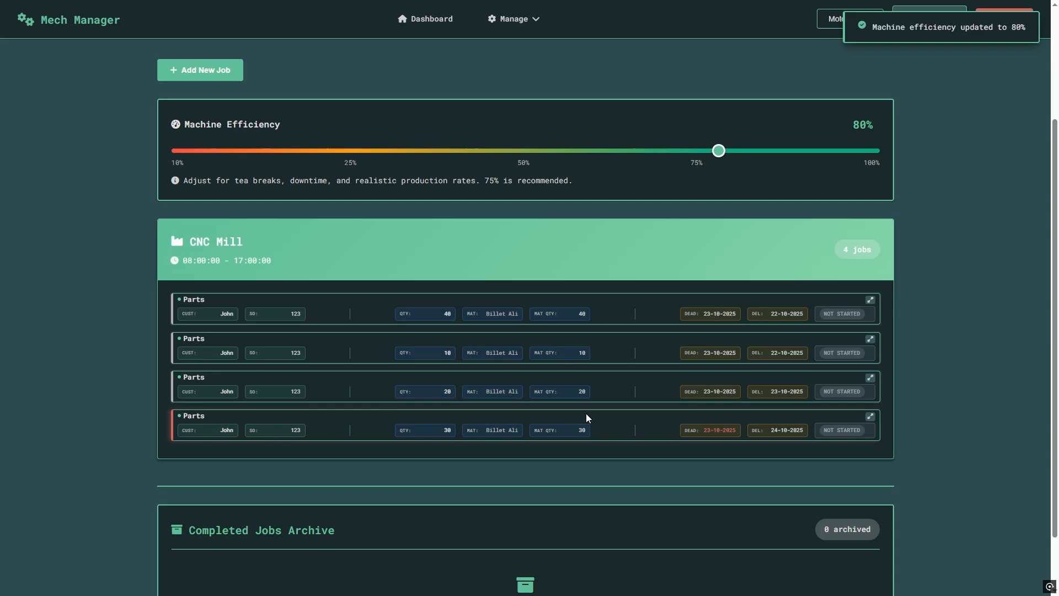
pyautogui.click(870, 300)
pyautogui.scroll(-2, 392, 433)
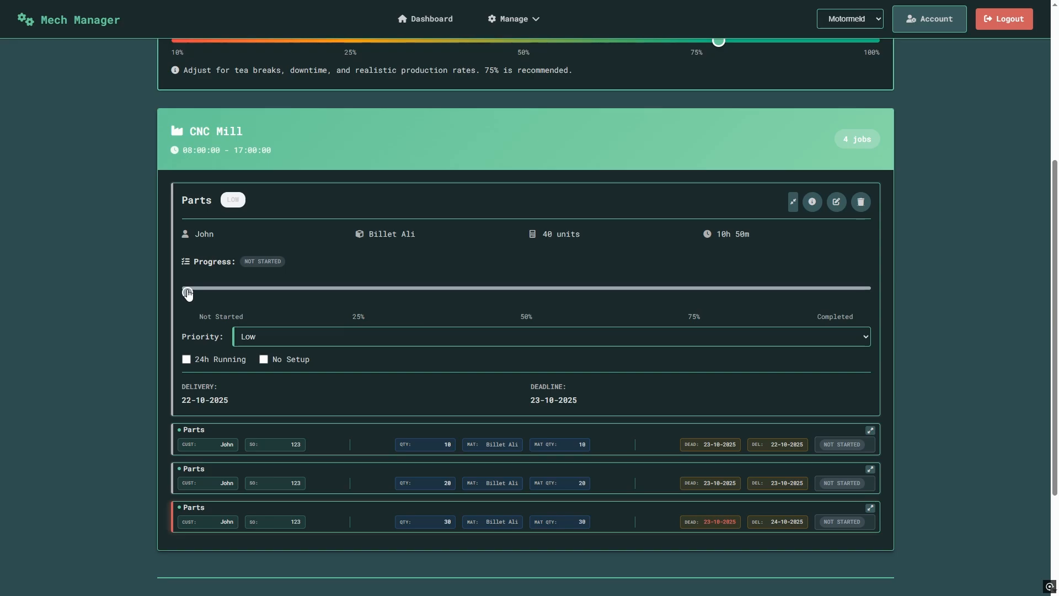
# Set the 40-unit job's progress to 50% with 24h Running and No Setup ticked.
pyautogui.moveTo(188, 292); pyautogui.dragTo(539, 313)
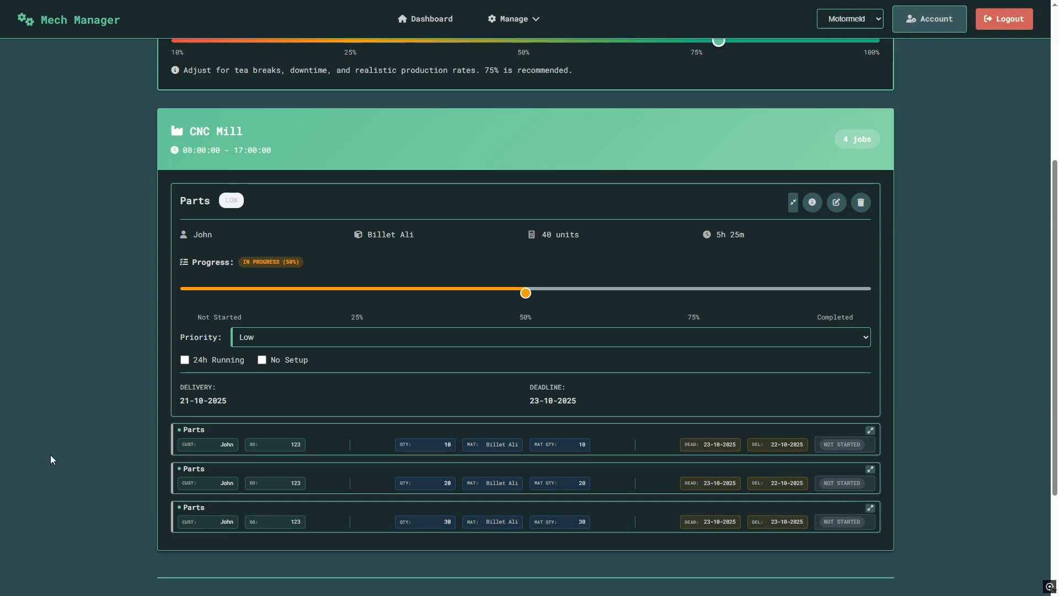
pyautogui.click(184, 359)
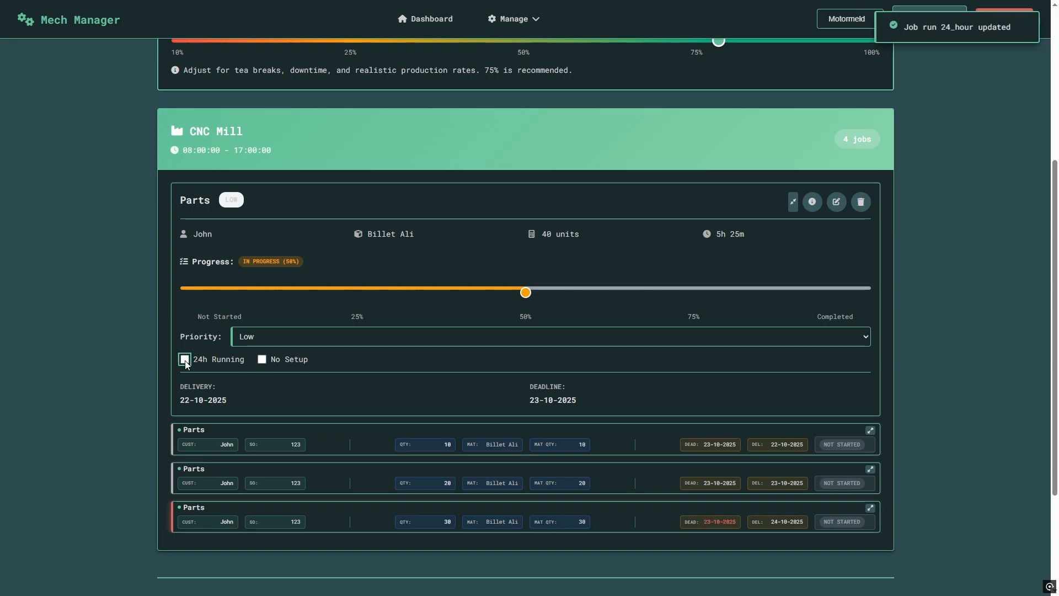
pyautogui.click(262, 360)
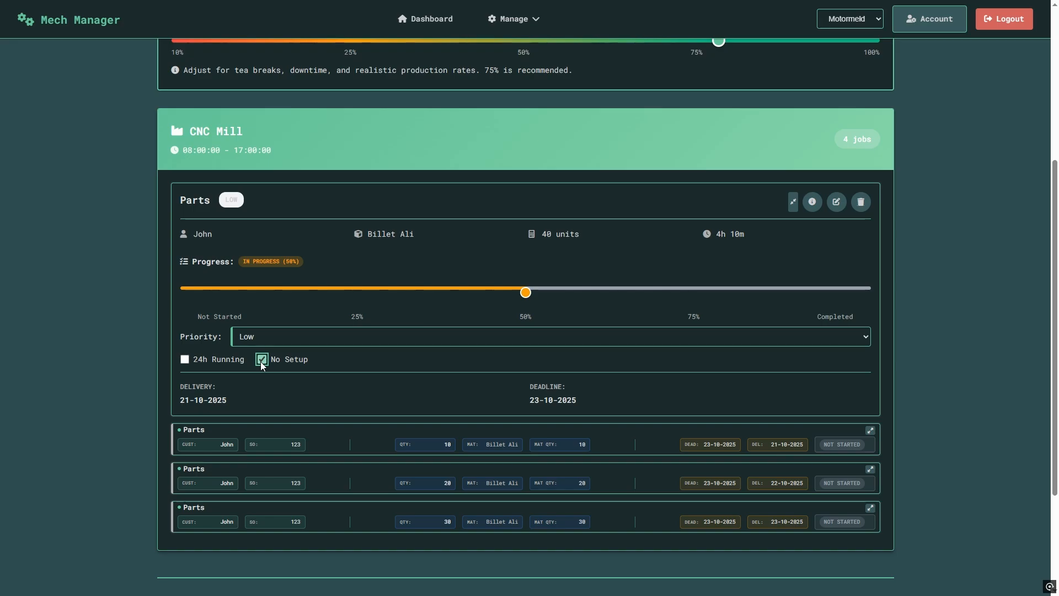
# Untick No Setup, return progress to Not Started, and collapse the job card.
pyautogui.click(262, 360)
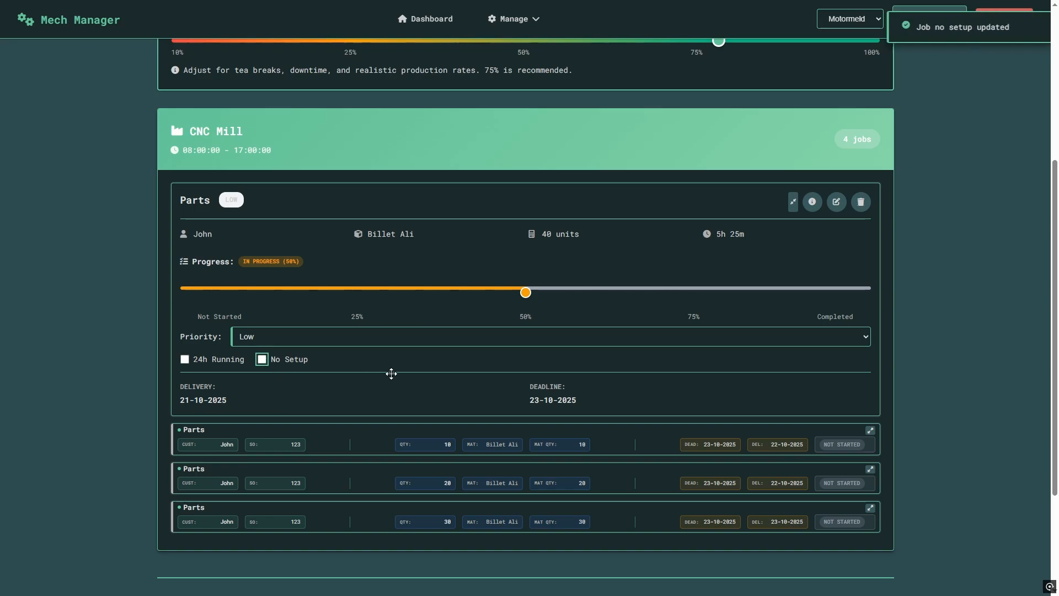
pyautogui.moveTo(531, 297); pyautogui.dragTo(256, 296)
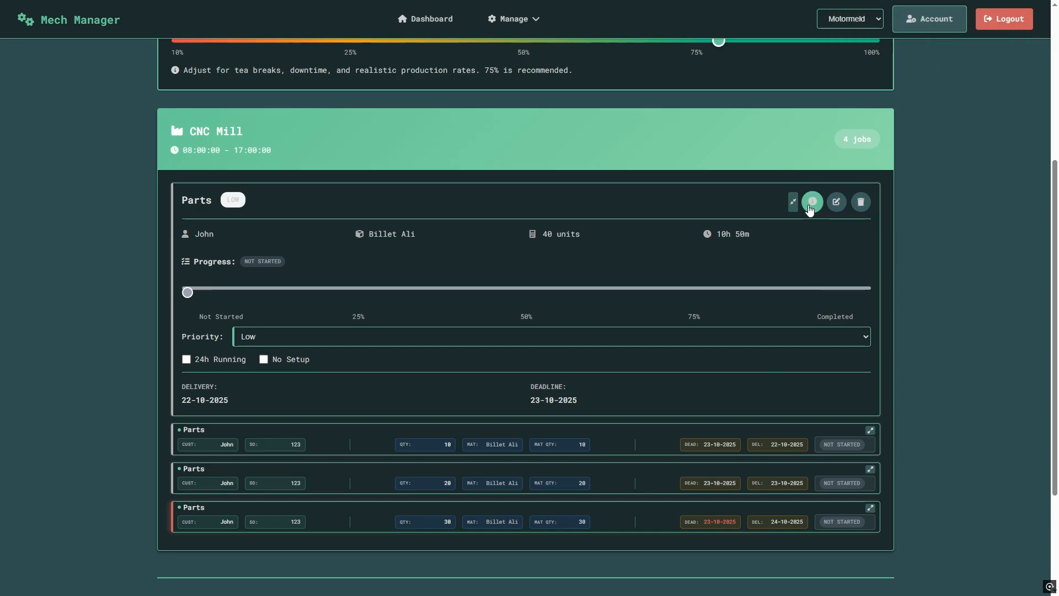
pyautogui.click(792, 204)
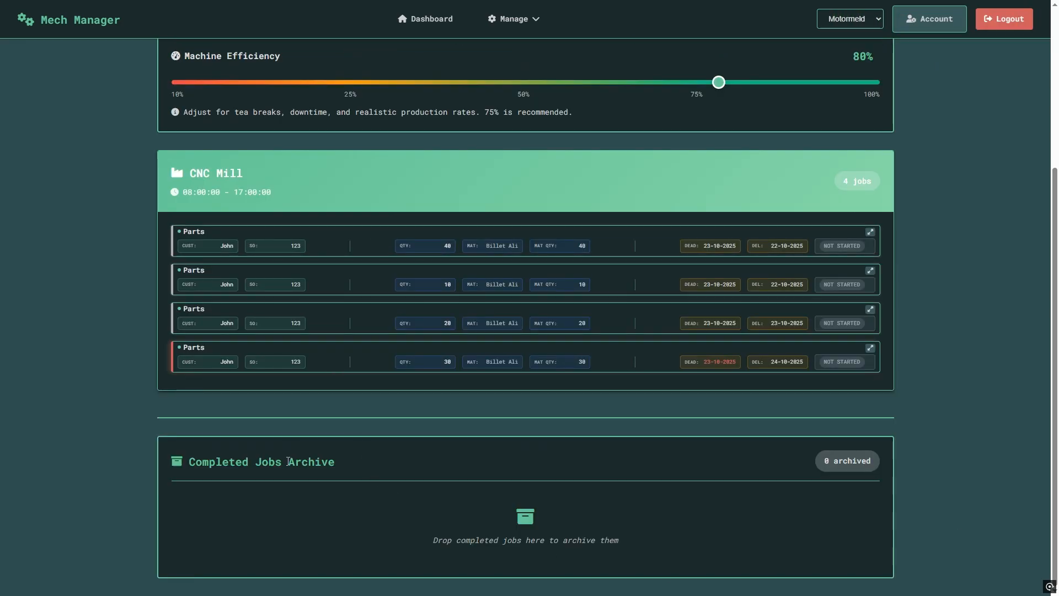
# Give the 40-unit Parts job Medium priority, collapse its card, and toggle DevTools with F12.
pyautogui.scroll(4, 284, 474)
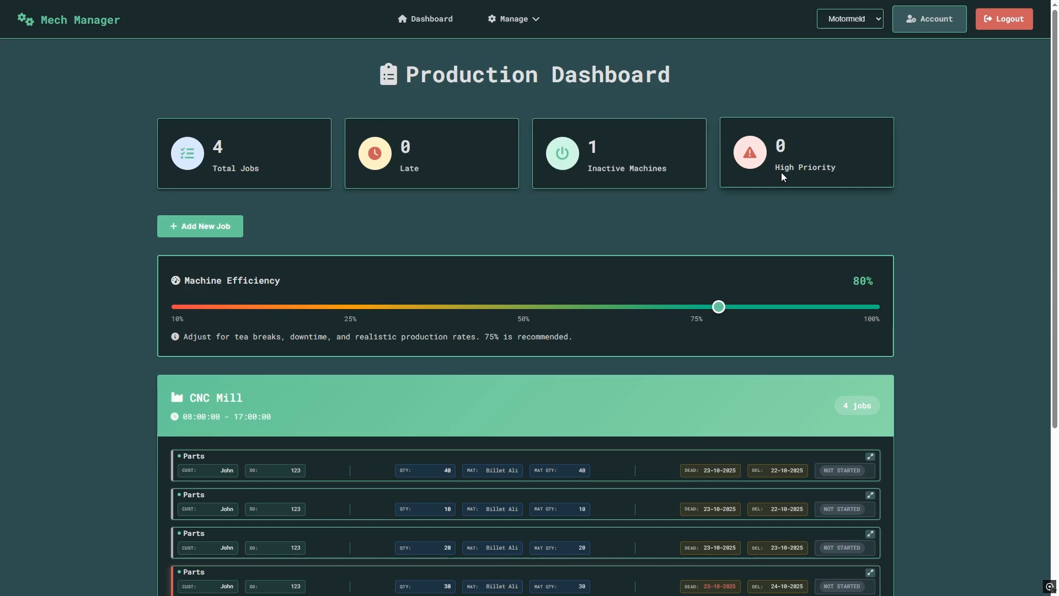
pyautogui.scroll(-2, 869, 325)
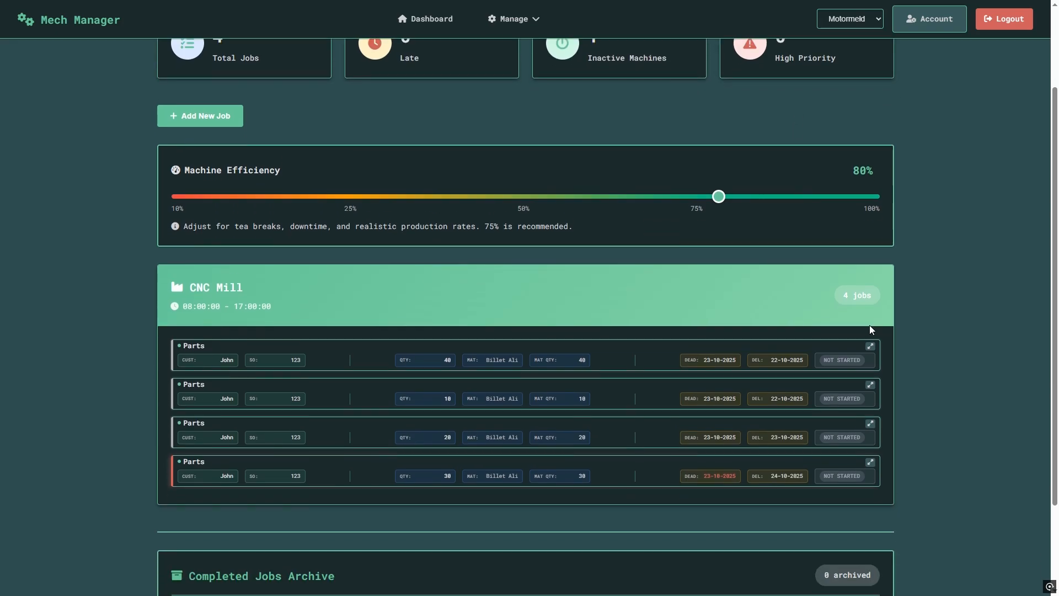
pyautogui.click(871, 347)
pyautogui.scroll(-2, 297, 431)
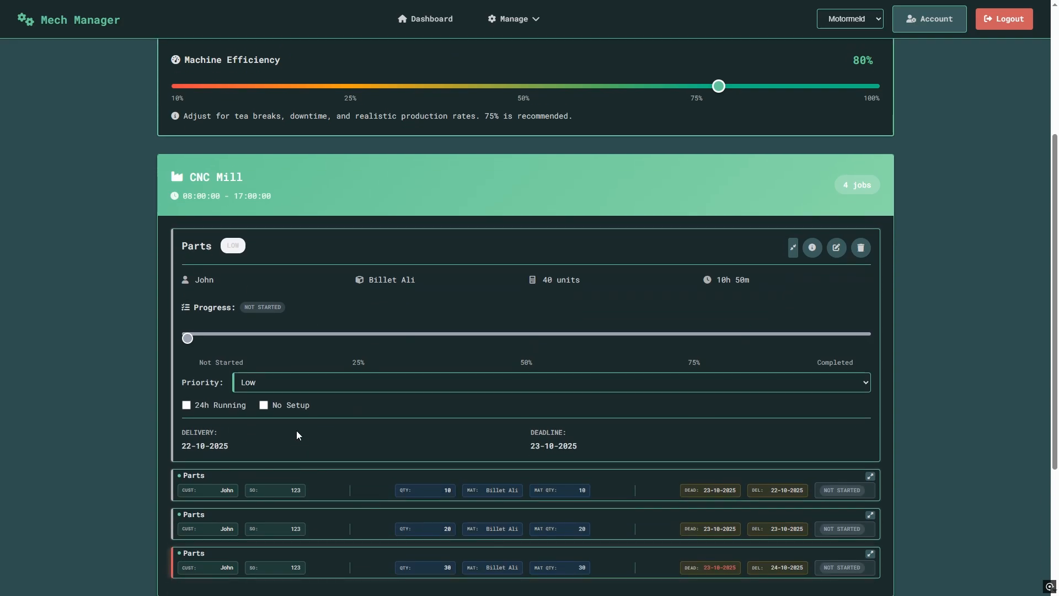
pyautogui.click(264, 383)
pyautogui.click(258, 417)
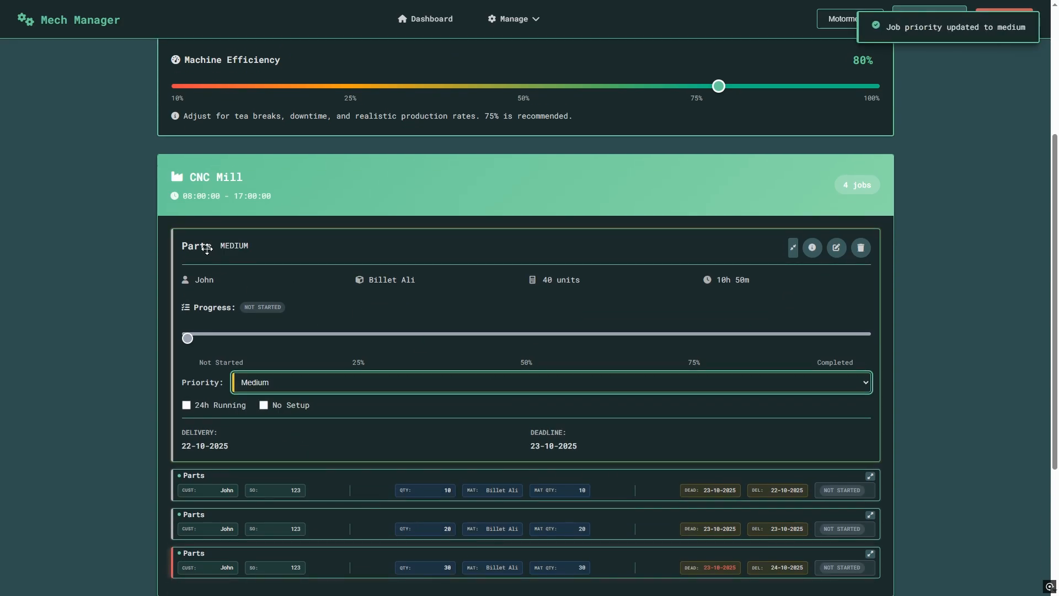
pyautogui.click(792, 247)
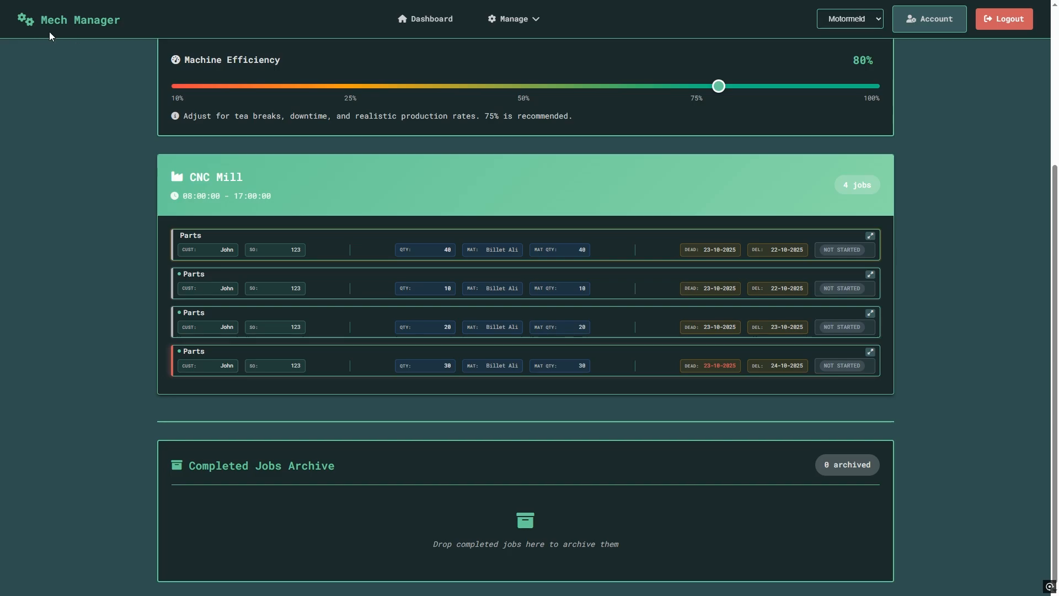
pyautogui.press('F12')
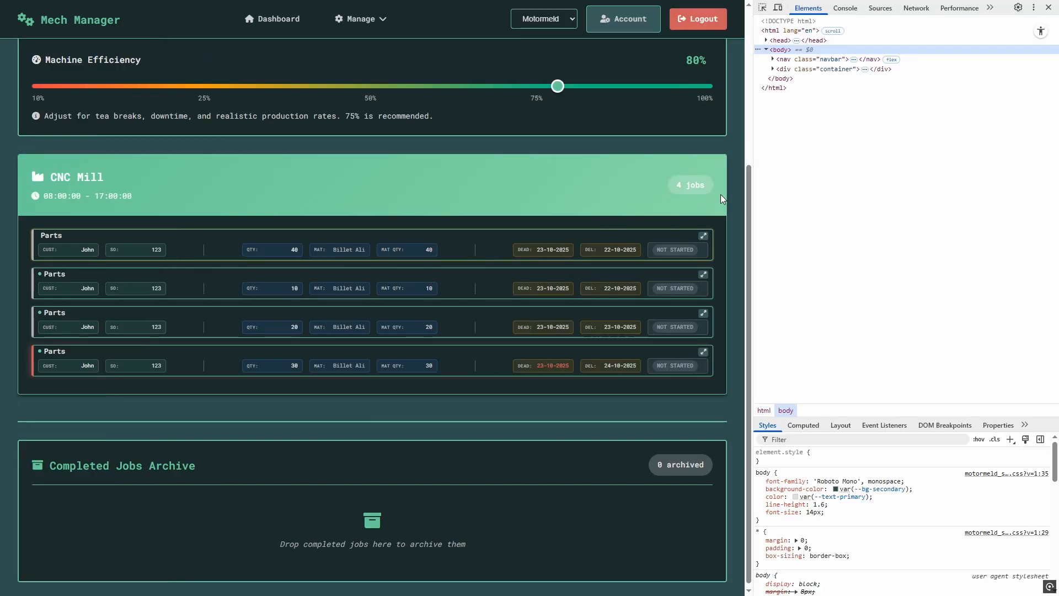
pyautogui.press('F12')
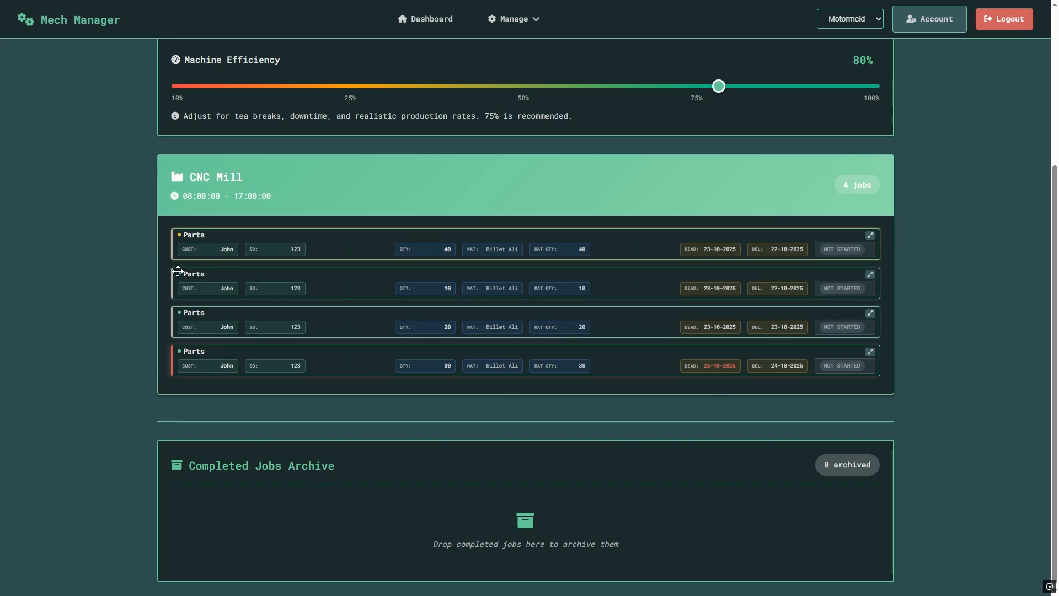
# Drag the 40-unit Parts job's progress slider to Completed and collapse its card.
pyautogui.scroll(-1, 892, 360)
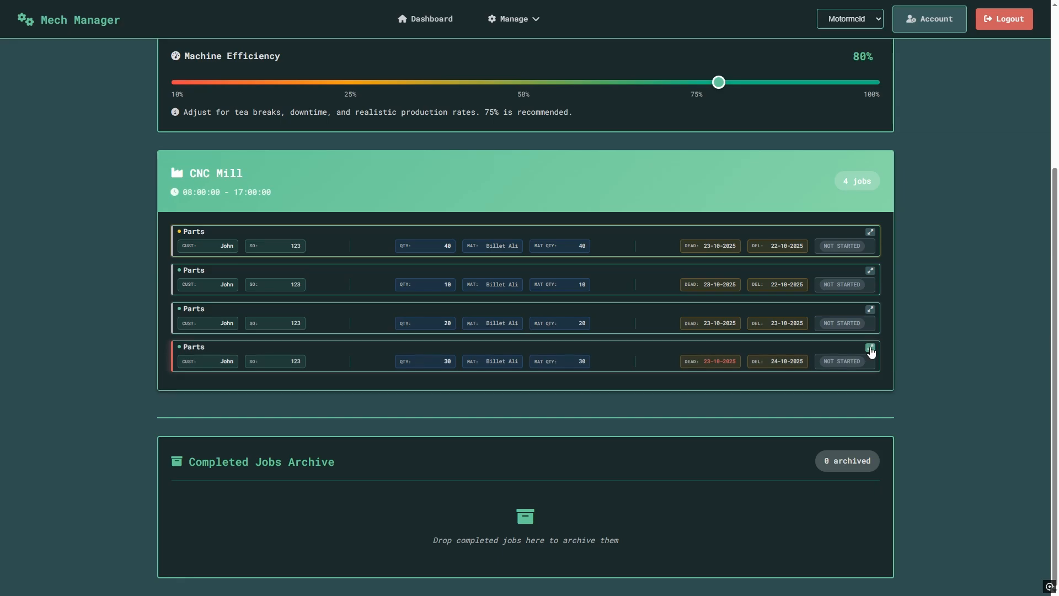
pyautogui.click(870, 348)
pyautogui.scroll(-2, 970, 345)
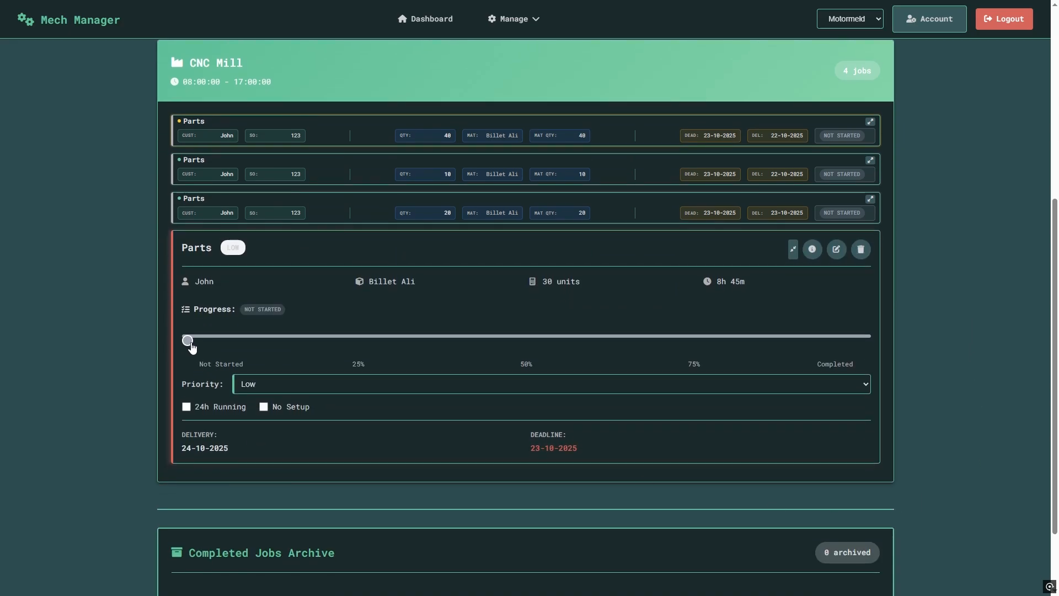
pyautogui.click(870, 121)
pyautogui.click(795, 456)
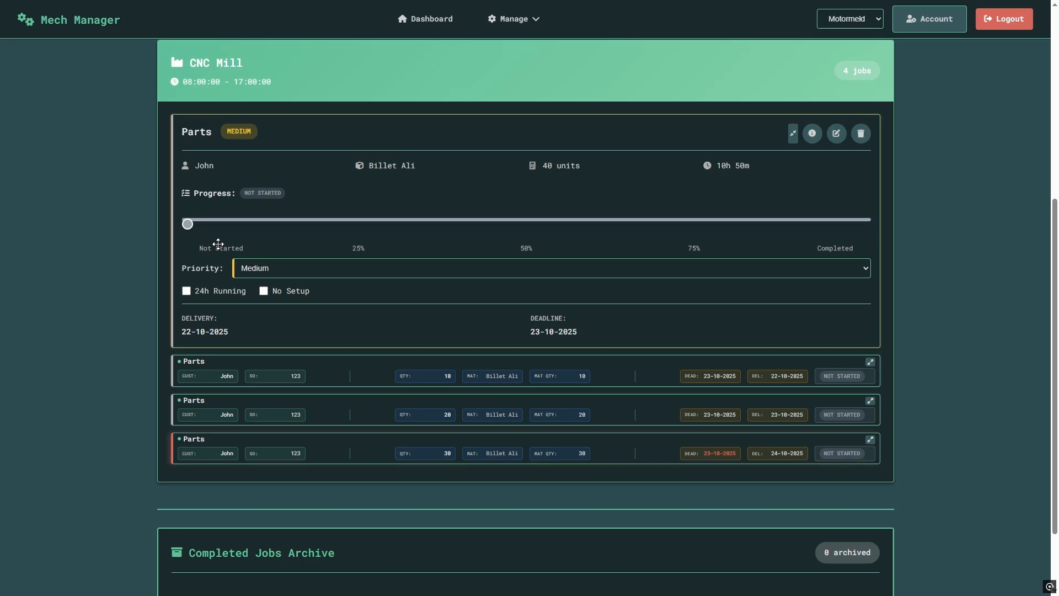
pyautogui.moveTo(188, 225); pyautogui.dragTo(875, 219)
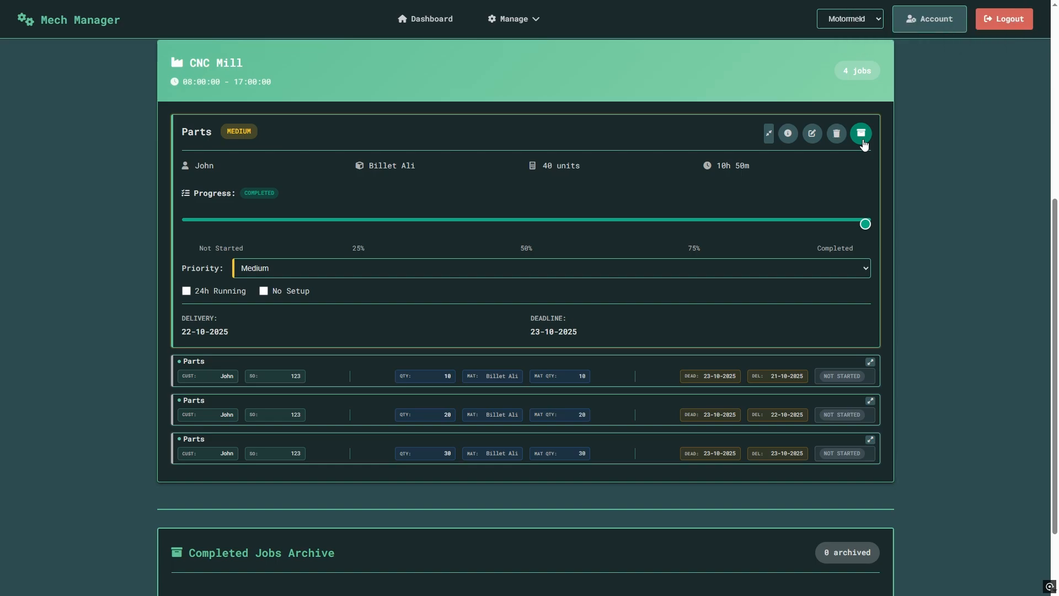
pyautogui.click(768, 133)
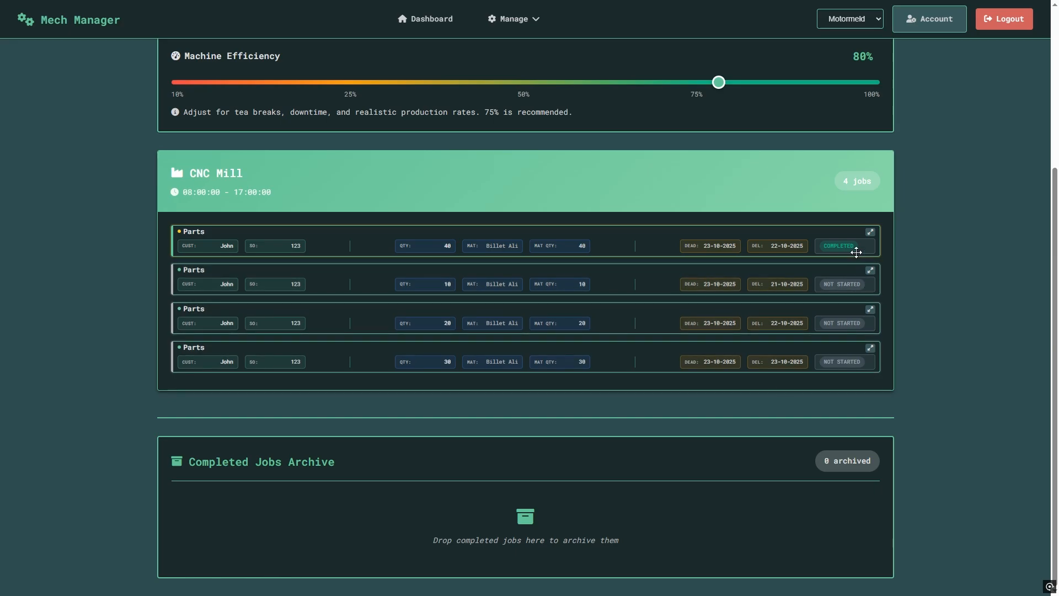
# Archive the completed 40-unit job, then restore it to the CNC Mill queue.
pyautogui.click(871, 233)
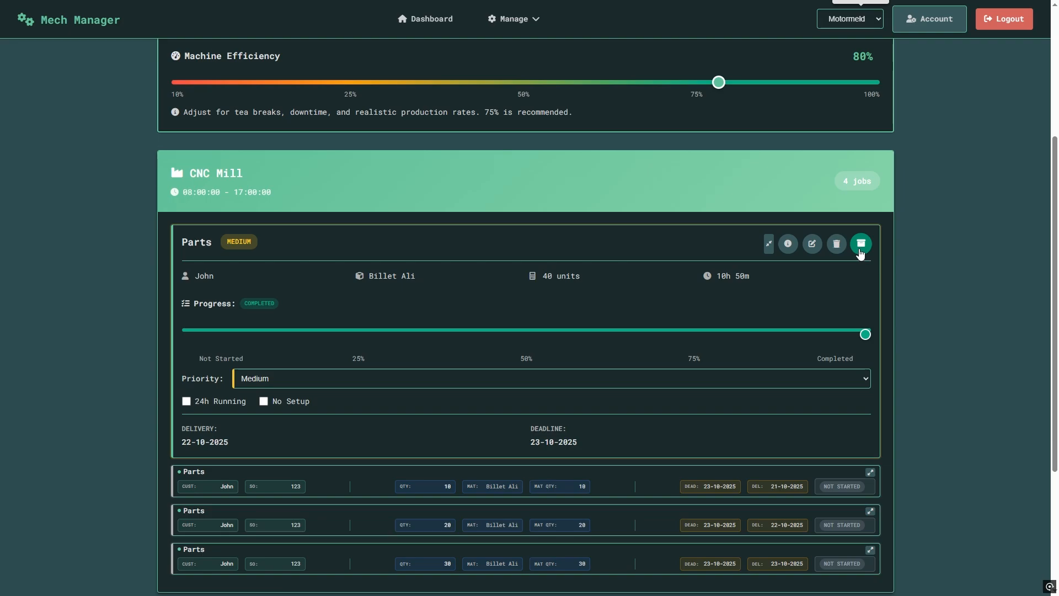
pyautogui.click(860, 244)
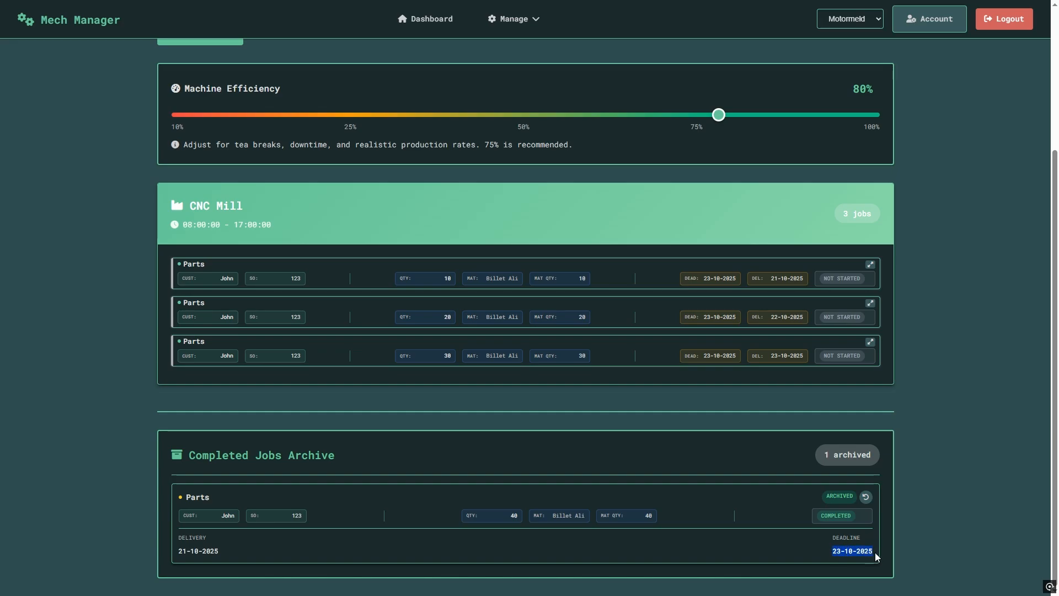
pyautogui.moveTo(176, 551); pyautogui.dragTo(274, 559)
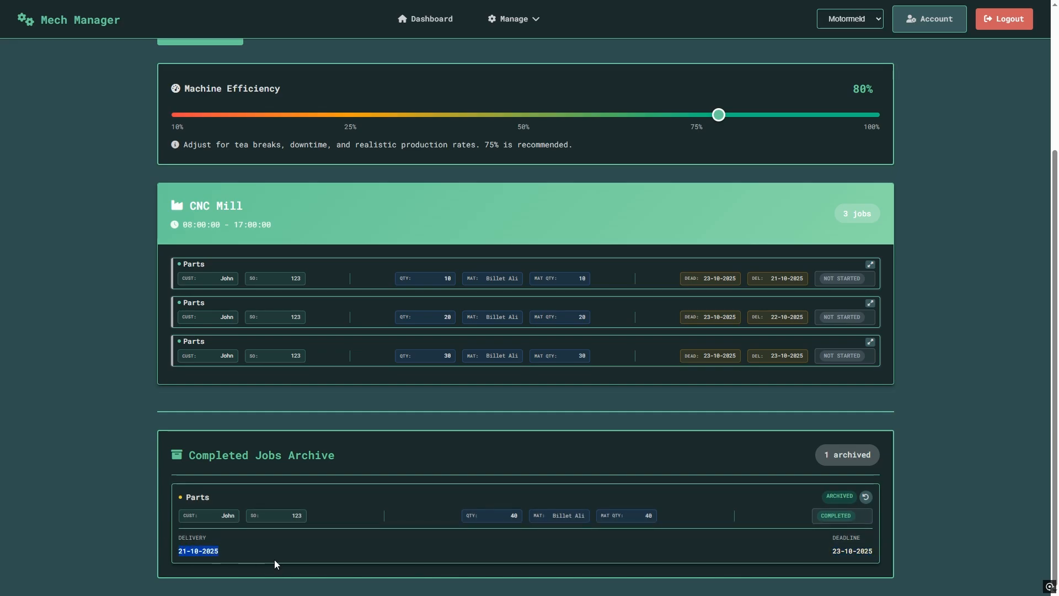
pyautogui.click(978, 463)
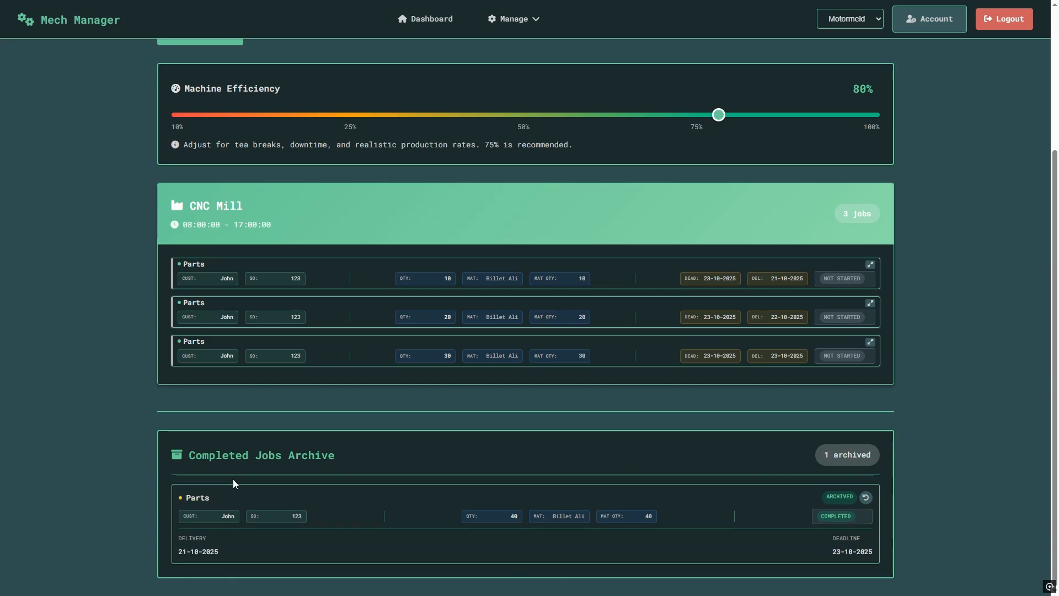
pyautogui.click(866, 499)
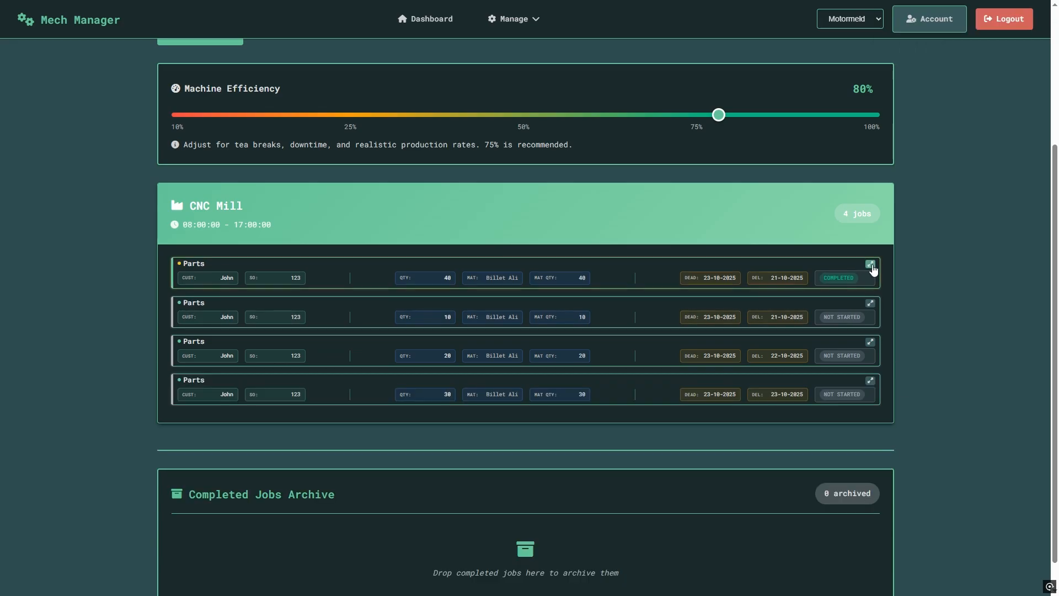
# Reset the restored job's progress to Not Started and try dragging the 30-unit job into the archive.
pyautogui.click(870, 265)
pyautogui.moveTo(865, 367); pyautogui.dragTo(59, 367)
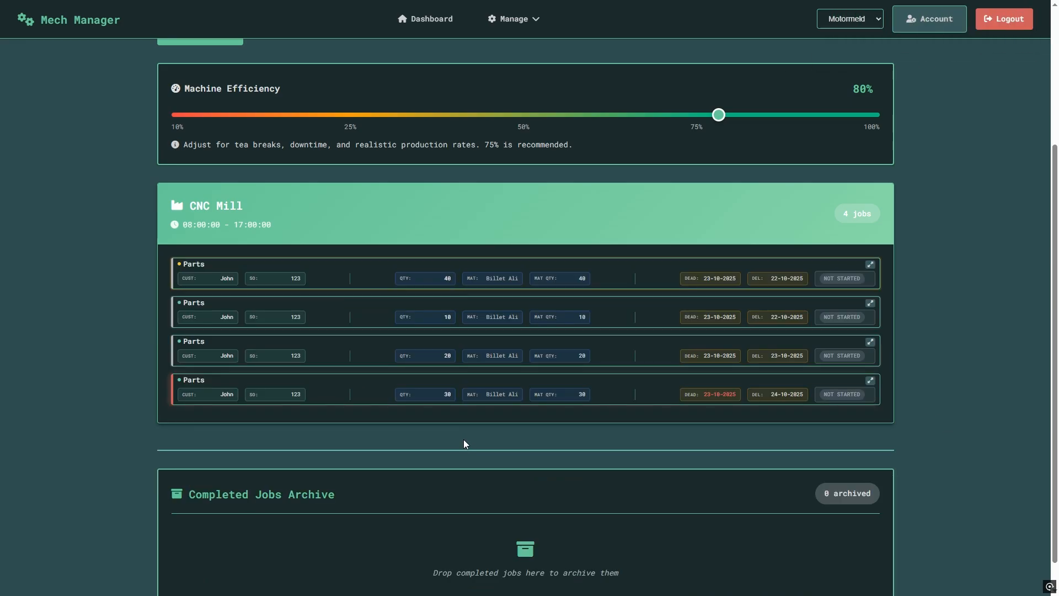
pyautogui.scroll(-1, 463, 440)
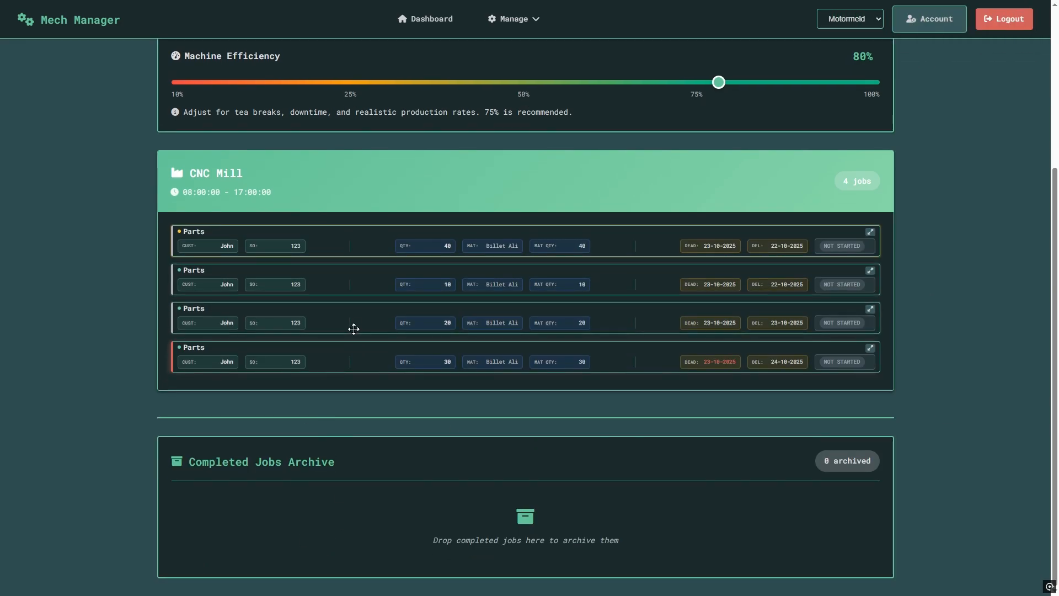
pyautogui.moveTo(337, 361); pyautogui.dragTo(333, 546)
pyautogui.moveTo(335, 359); pyautogui.dragTo(607, 476)
pyautogui.scroll(4, 866, 405)
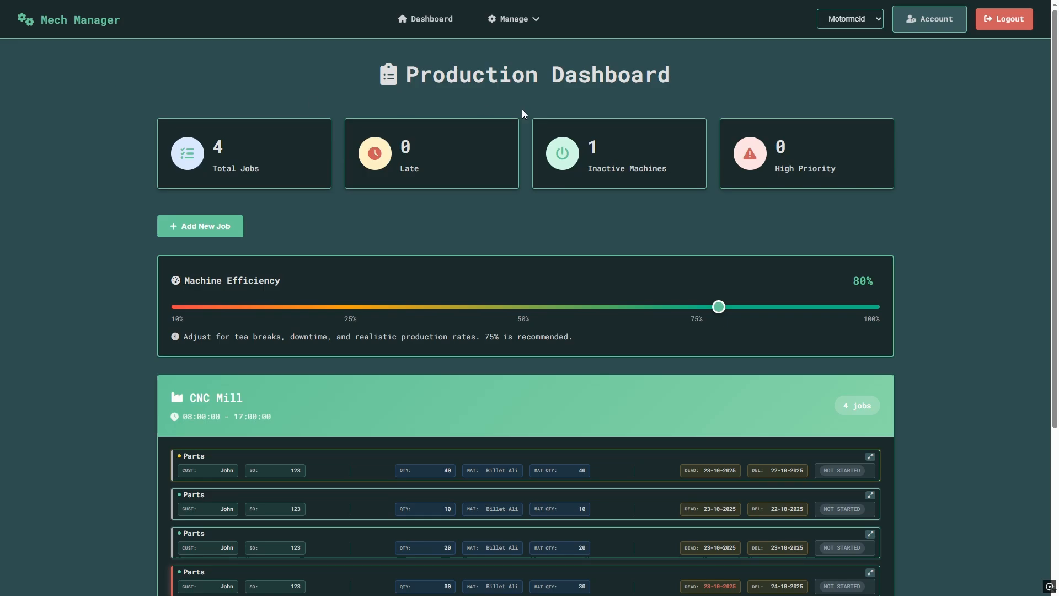
pyautogui.click(869, 12)
pyautogui.click(863, 52)
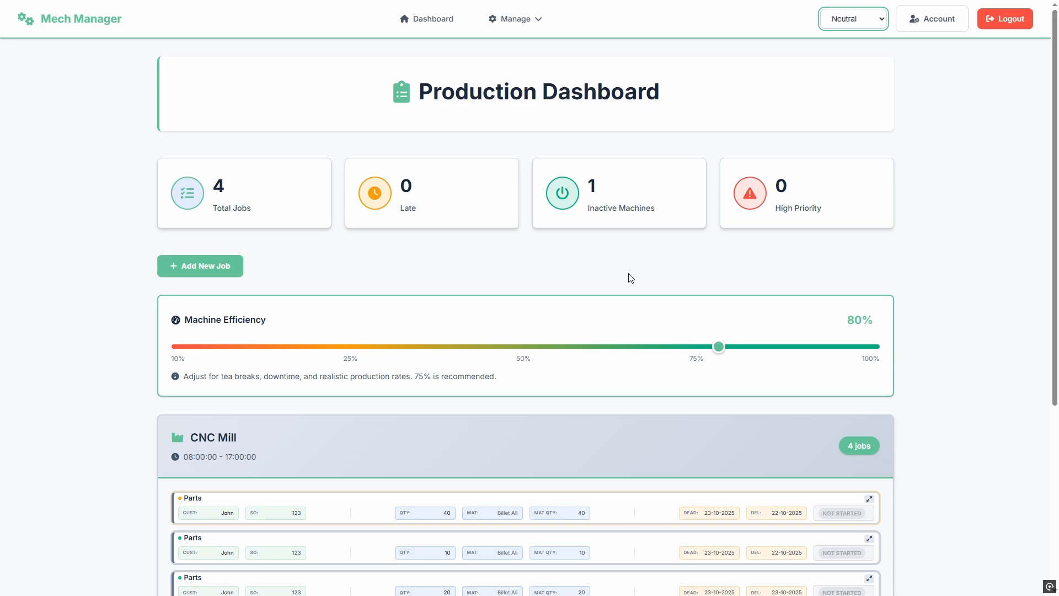
pyautogui.scroll(-5, 970, 366)
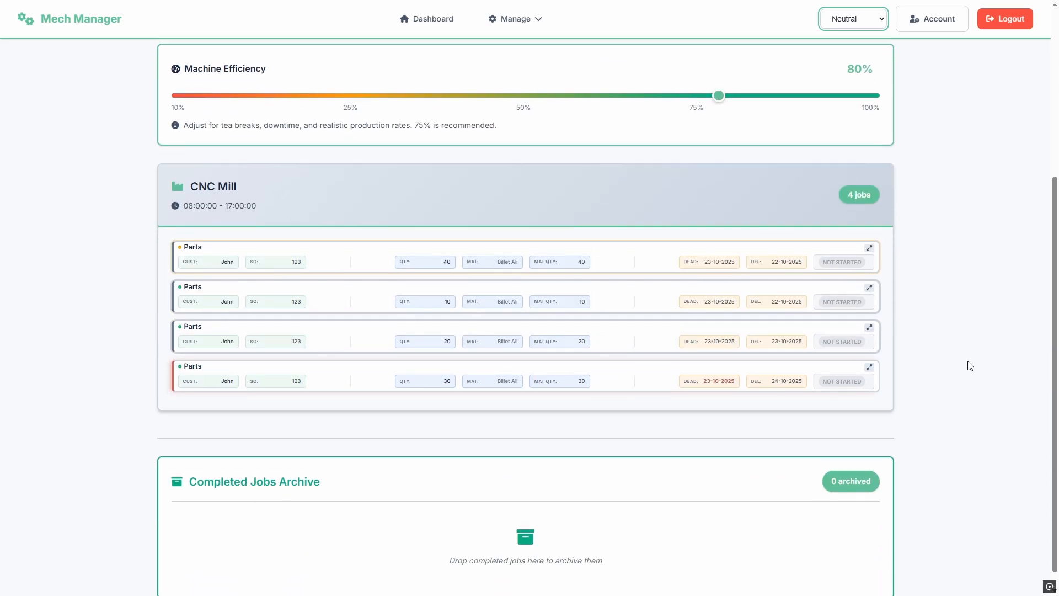
pyautogui.scroll(5, 970, 366)
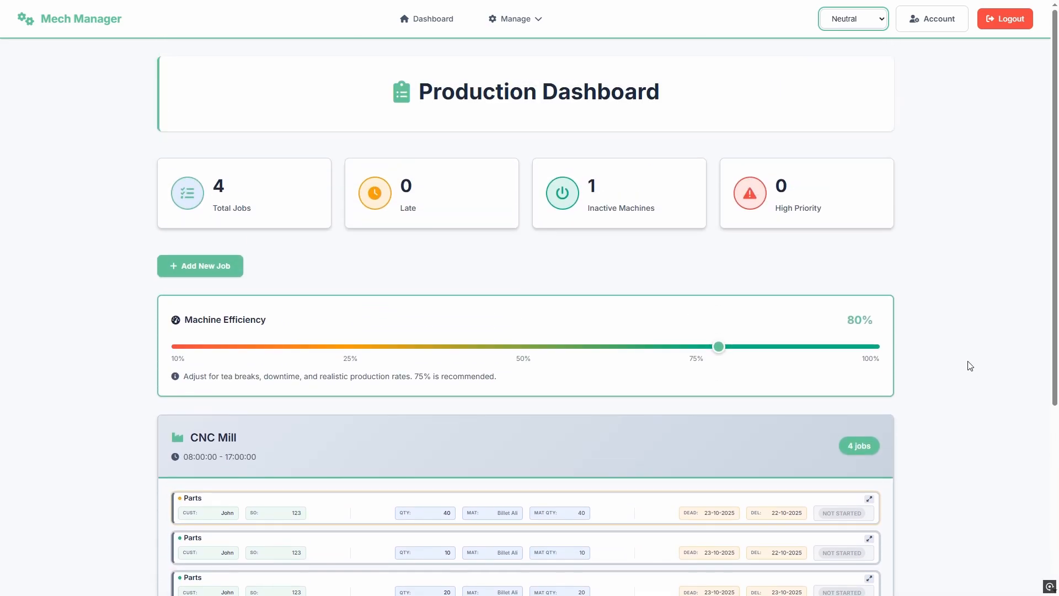
pyautogui.click(852, 20)
pyautogui.click(849, 34)
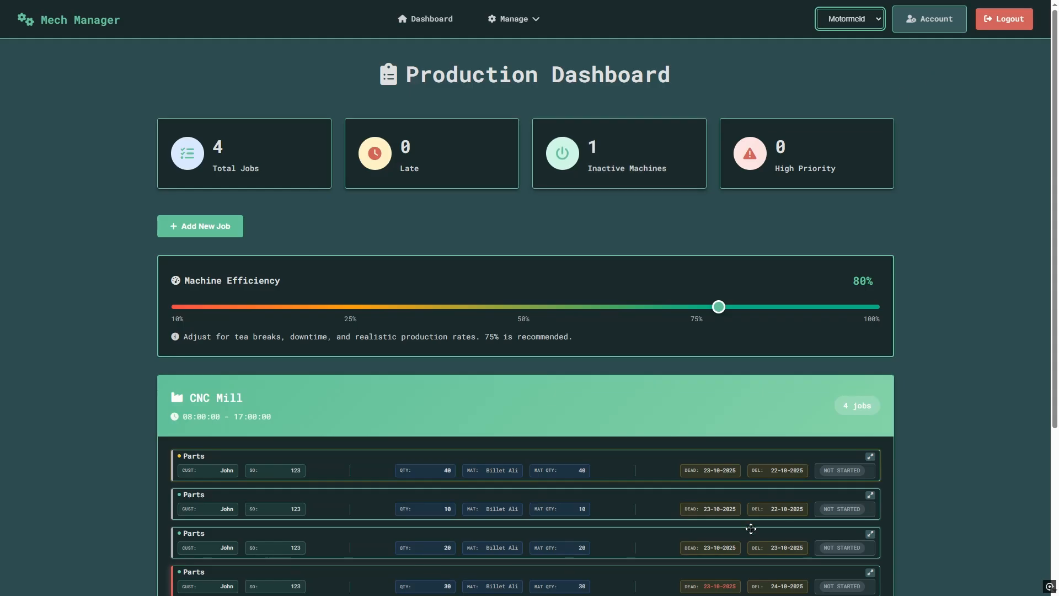
pyautogui.click(937, 22)
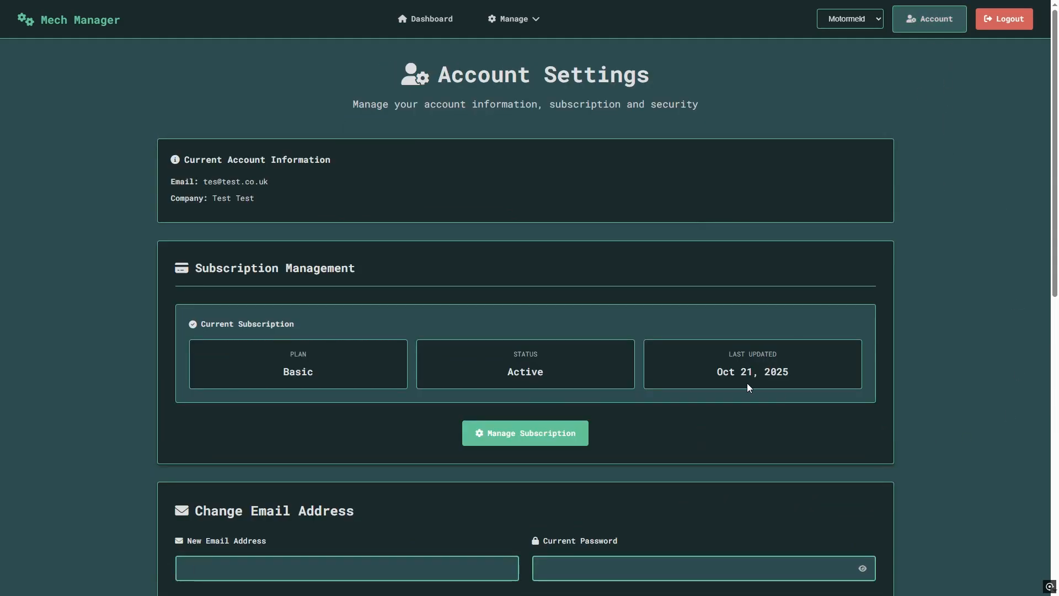
pyautogui.scroll(-1, 381, 298)
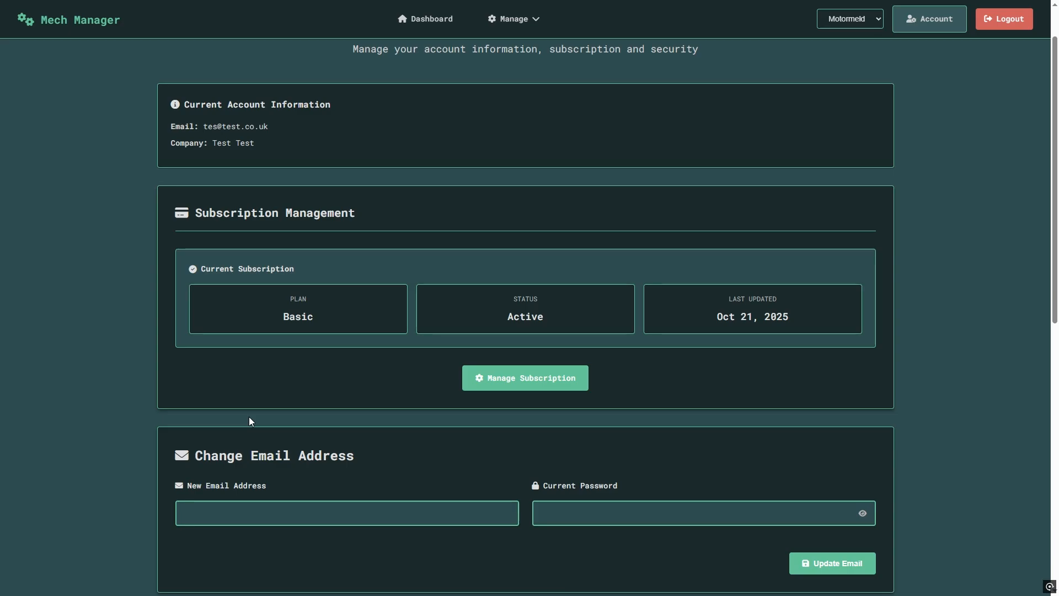
pyautogui.scroll(-3, 249, 418)
pyautogui.scroll(-4, 249, 421)
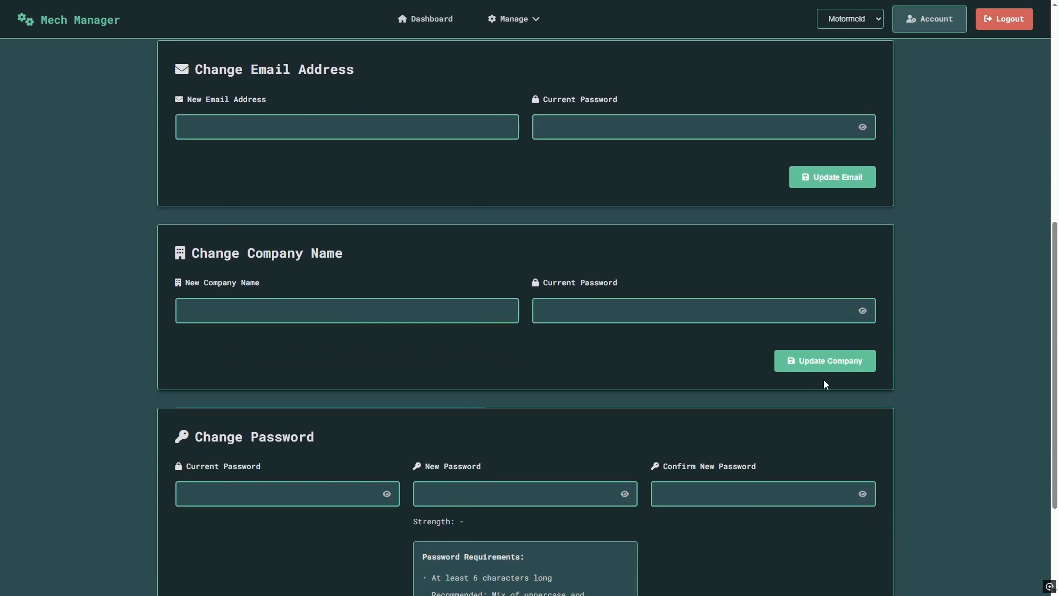
pyautogui.scroll(-3, 823, 379)
pyautogui.scroll(10, 938, 547)
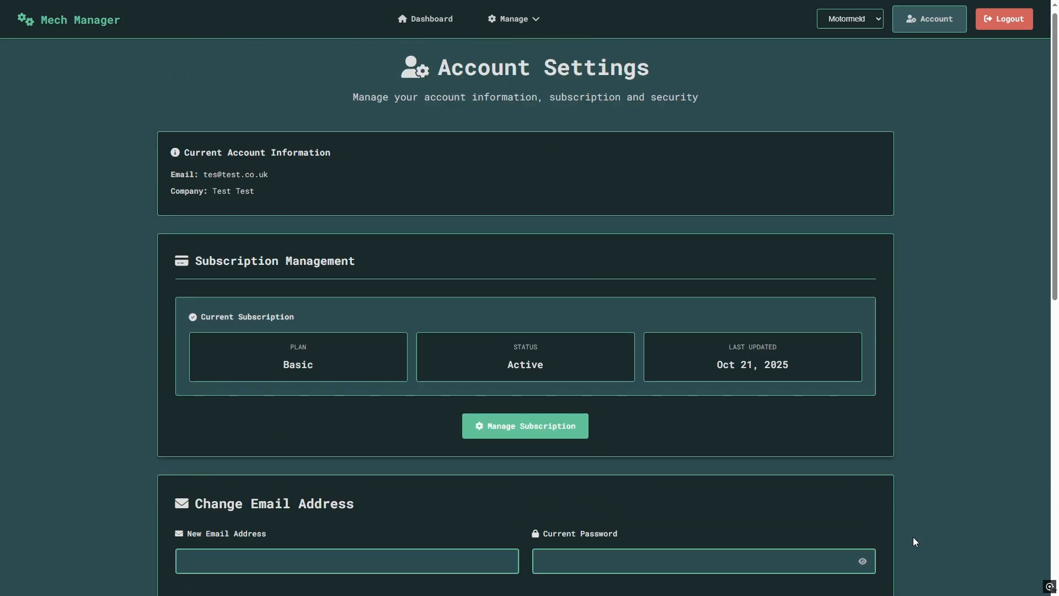
pyautogui.click(444, 26)
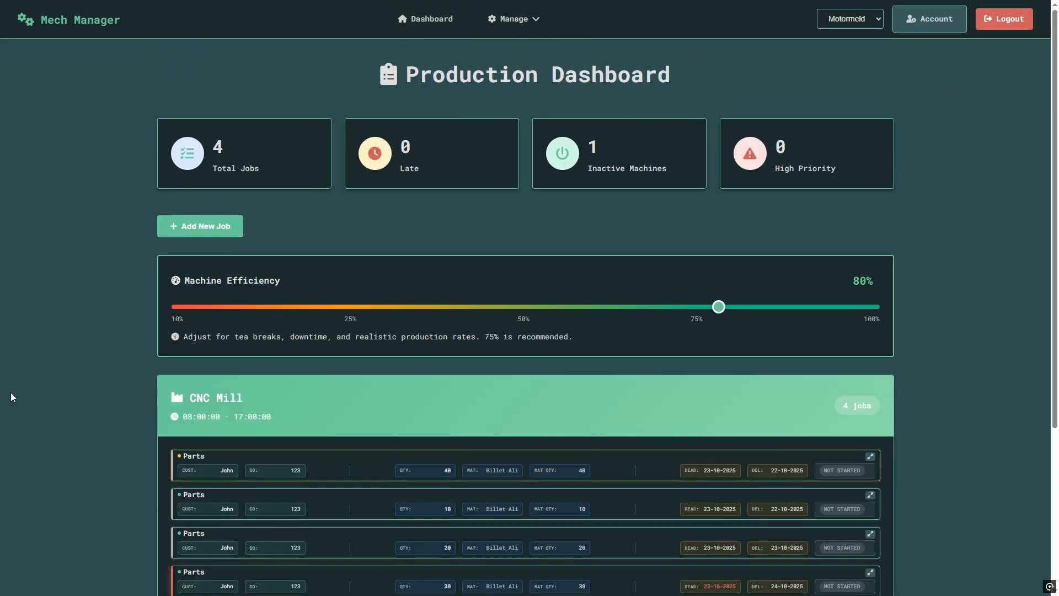
pyautogui.scroll(-3, 159, 379)
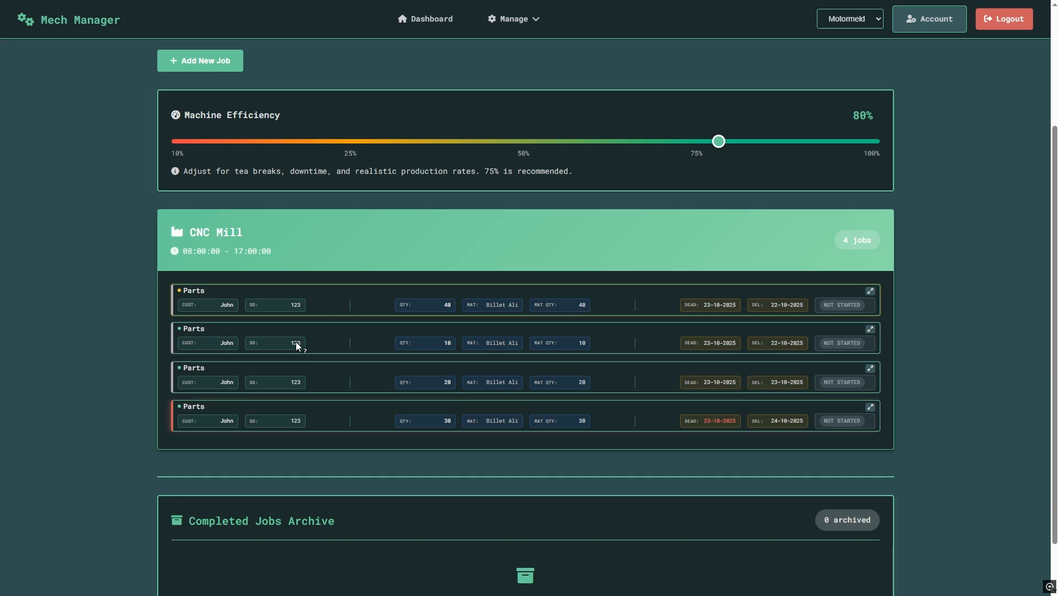
pyautogui.scroll(1, 456, 415)
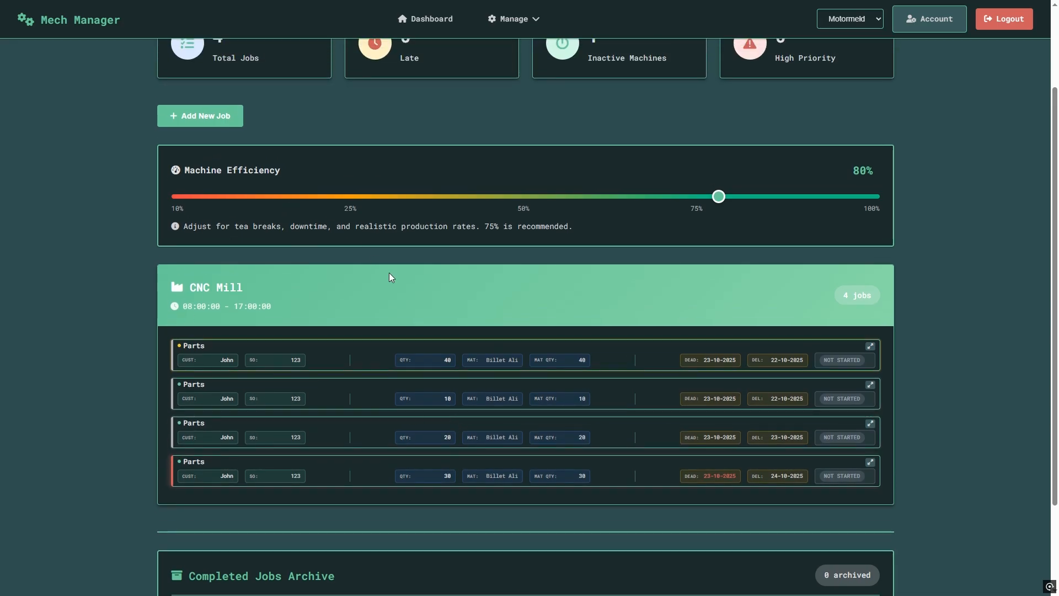
pyautogui.scroll(1, 429, 247)
pyautogui.scroll(-1, 878, 202)
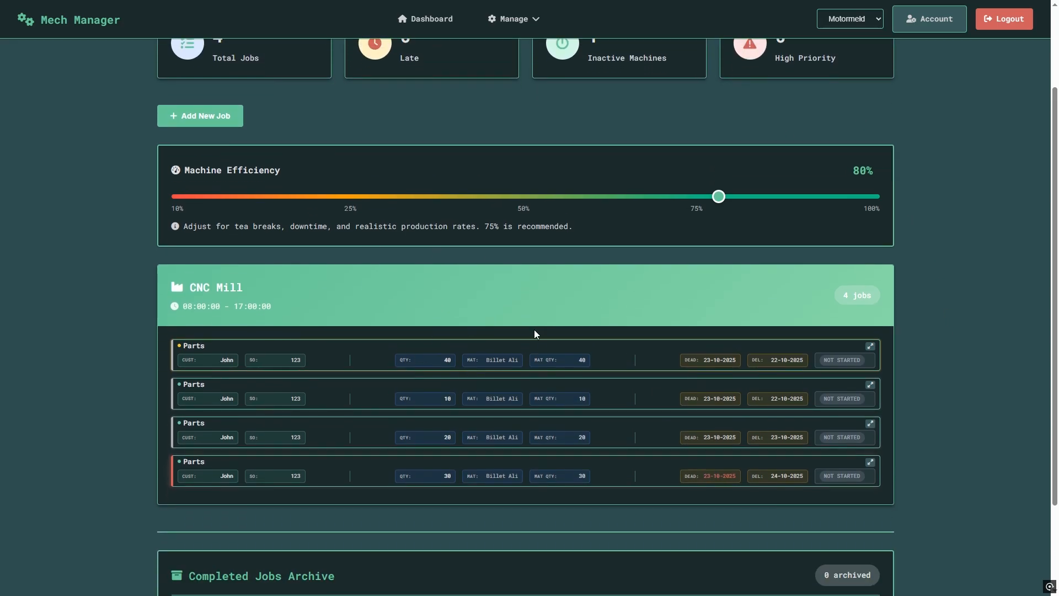
pyautogui.scroll(2, 537, 333)
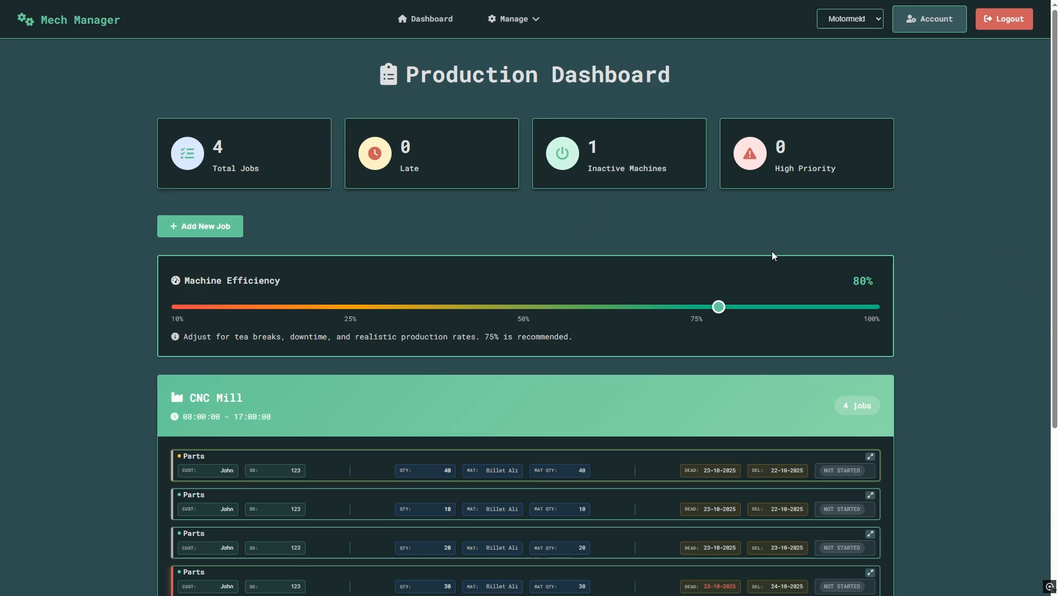
pyautogui.scroll(-3, 906, 277)
pyautogui.scroll(3, 1015, 383)
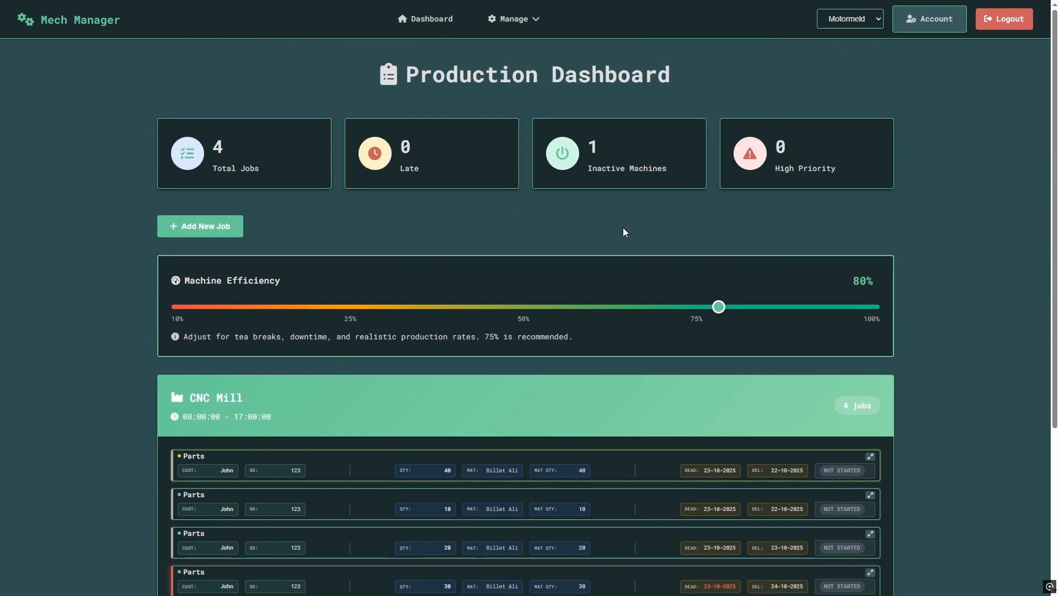